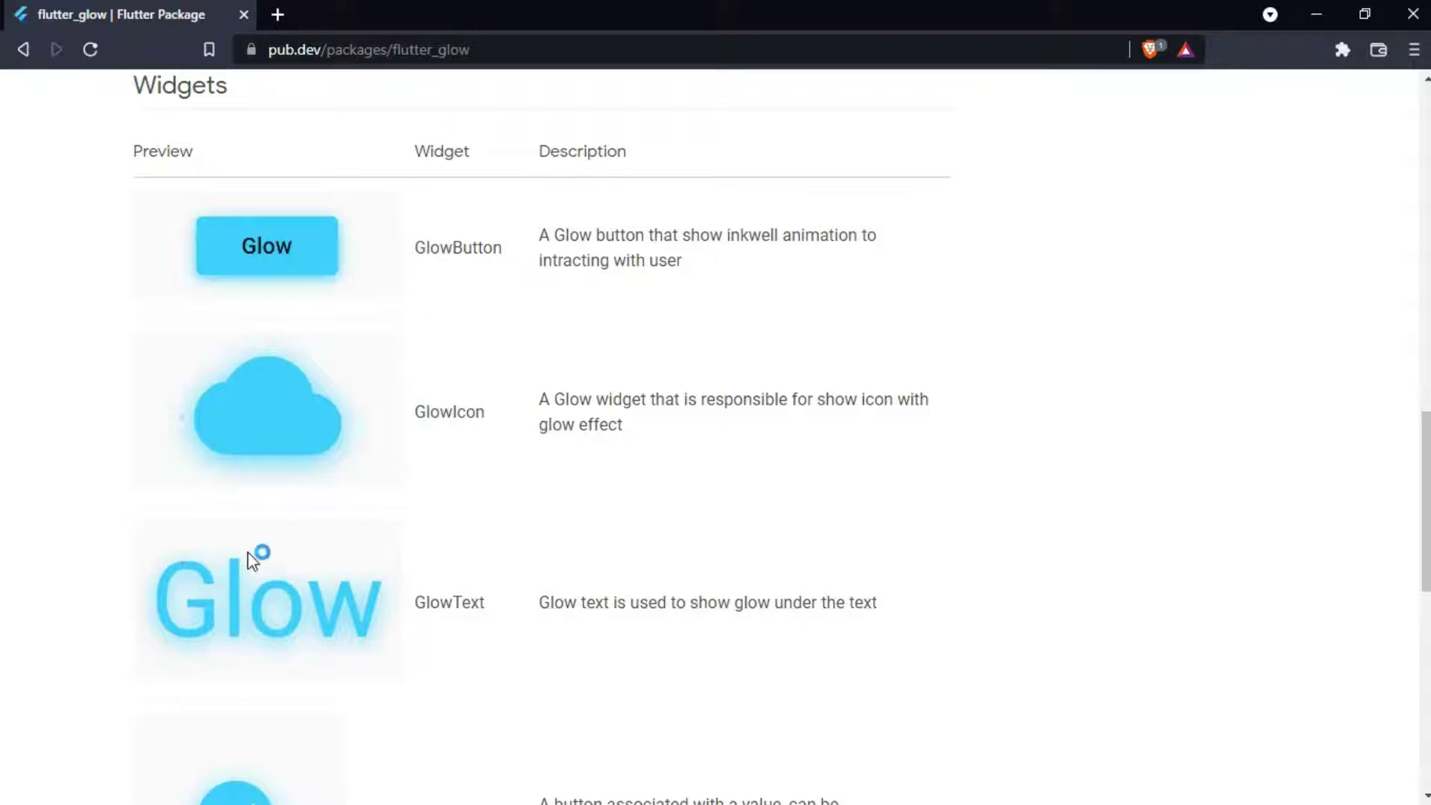
{"action": "scroll", "coordinate": [249, 554], "scroll_direction": "up", "scroll_amount": 3}
{"action": "scroll", "coordinate": [249, 554], "scroll_direction": "up", "scroll_amount": 5}
{"action": "scroll", "coordinate": [249, 553], "scroll_direction": "up", "scroll_amount": 3}
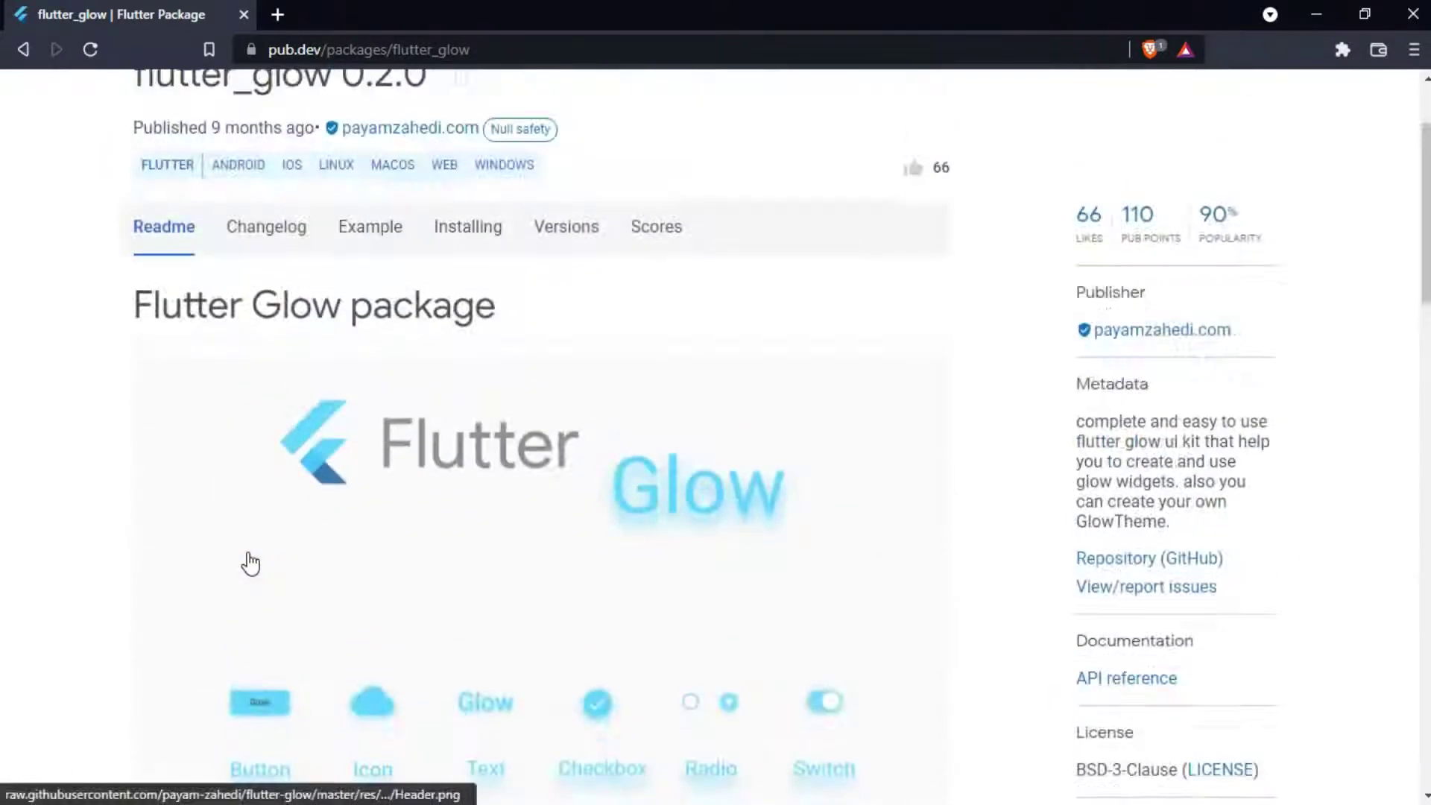
{"action": "scroll", "coordinate": [251, 563], "scroll_direction": "up", "scroll_amount": 1}
{"action": "scroll", "coordinate": [250, 562], "scroll_direction": "up", "scroll_amount": 1}
{"action": "scroll", "coordinate": [251, 562], "scroll_direction": "up", "scroll_amount": 1}
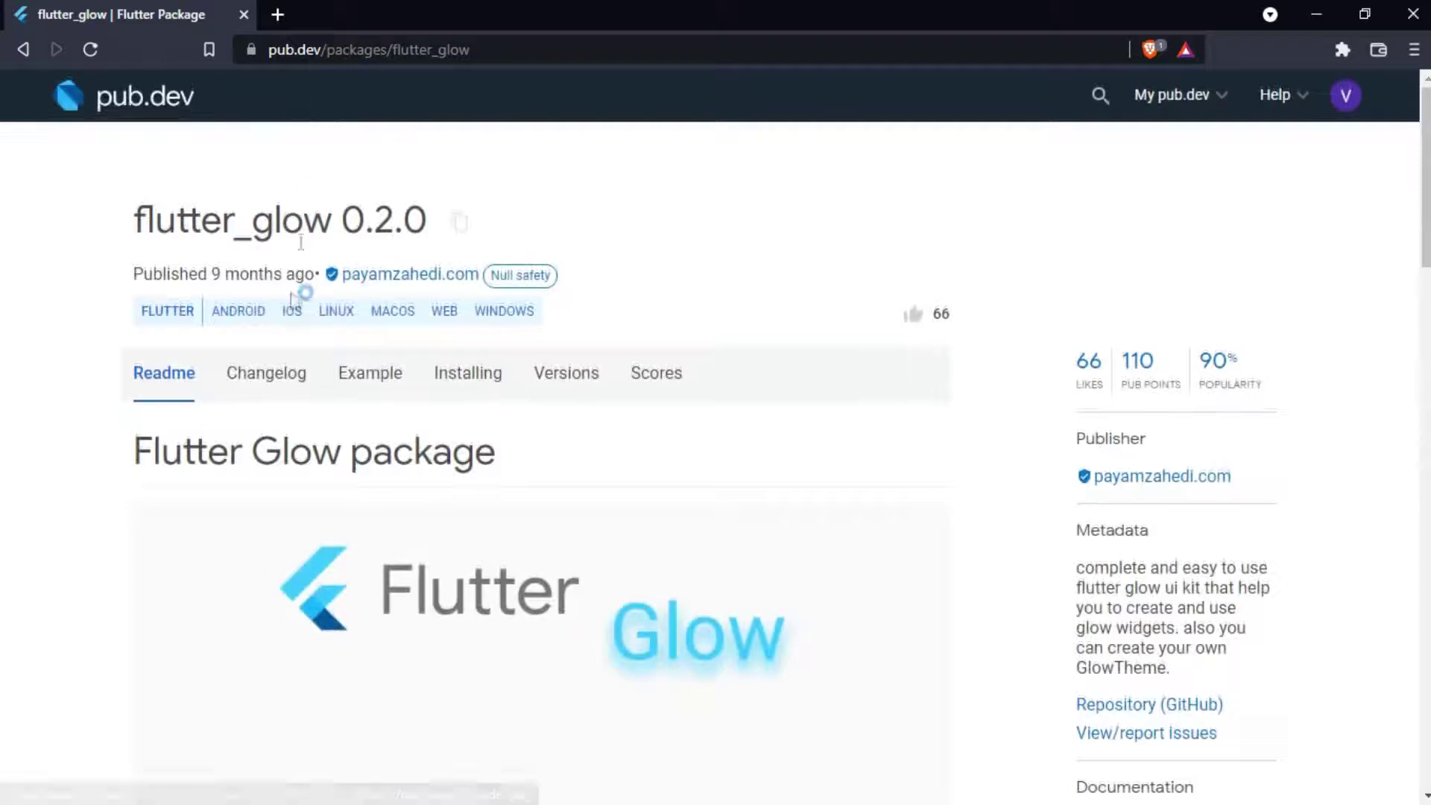
{"action": "mouse_move", "coordinate": [279, 219]}
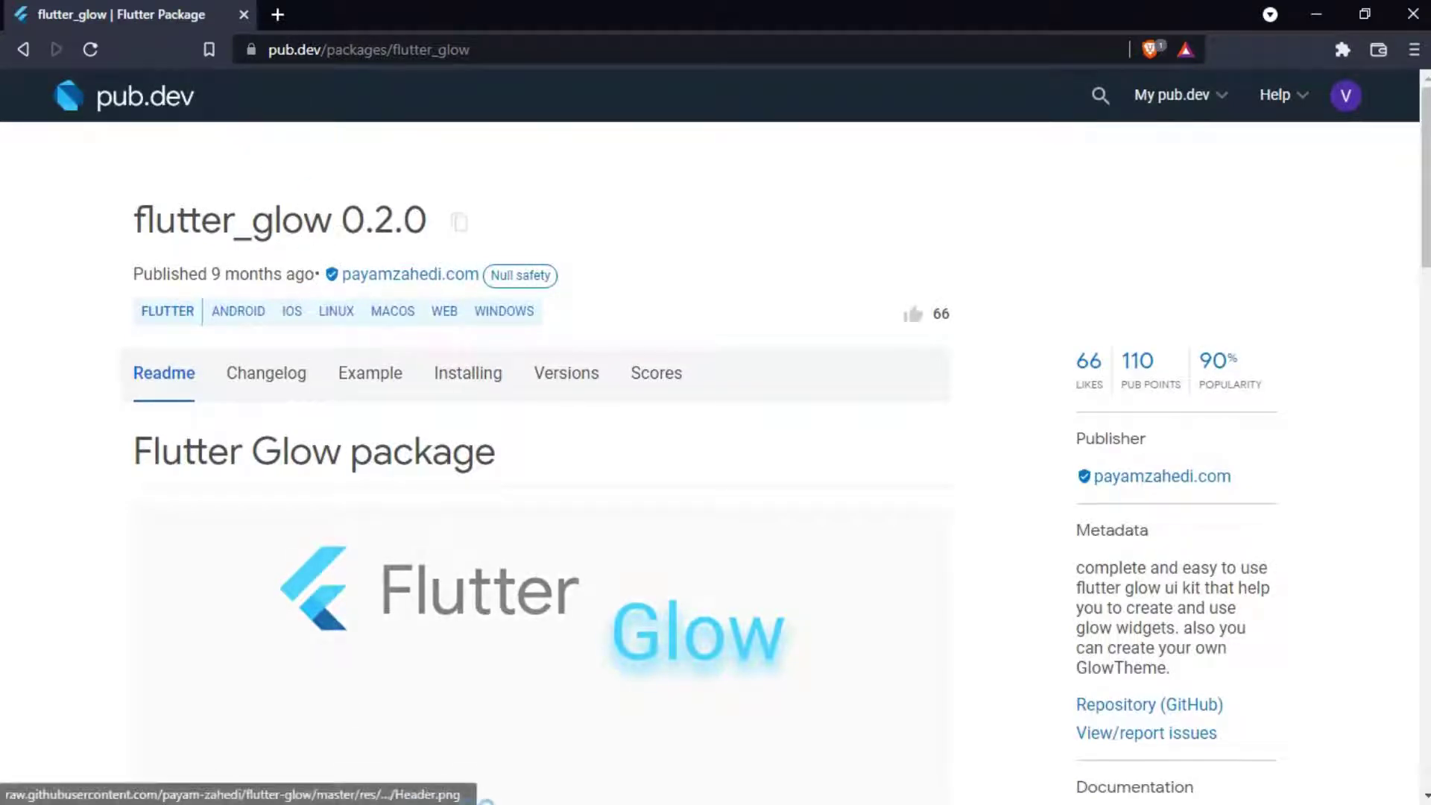
Compare the flutter_glow Widgets table on pub.dev with the main.dart editor.
{"action": "left_click", "coordinate": [484, 792]}
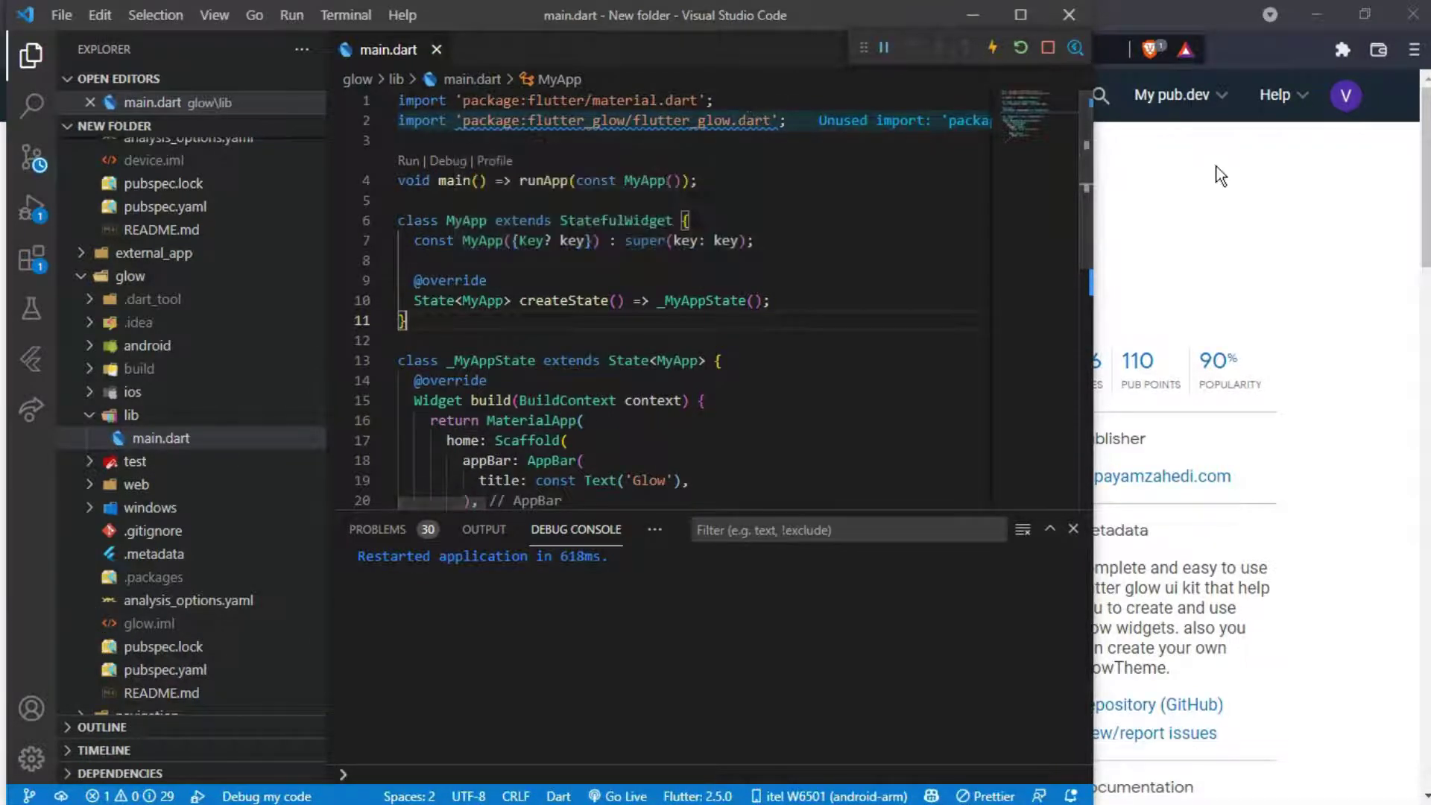
{"action": "left_click", "coordinate": [1123, 180]}
{"action": "scroll", "coordinate": [562, 574], "scroll_direction": "down", "scroll_amount": 15}
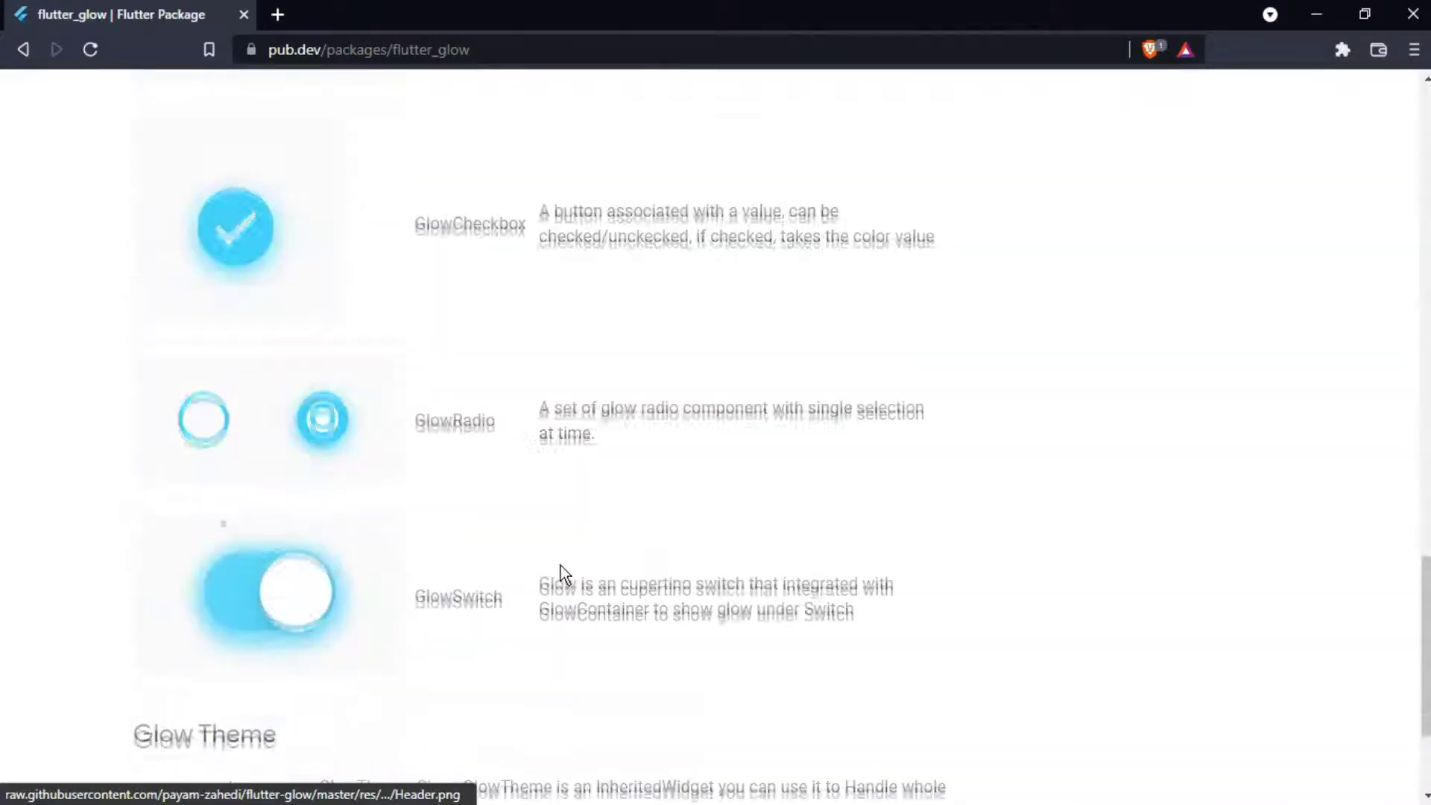
{"action": "scroll", "coordinate": [562, 574], "scroll_direction": "up", "scroll_amount": 5}
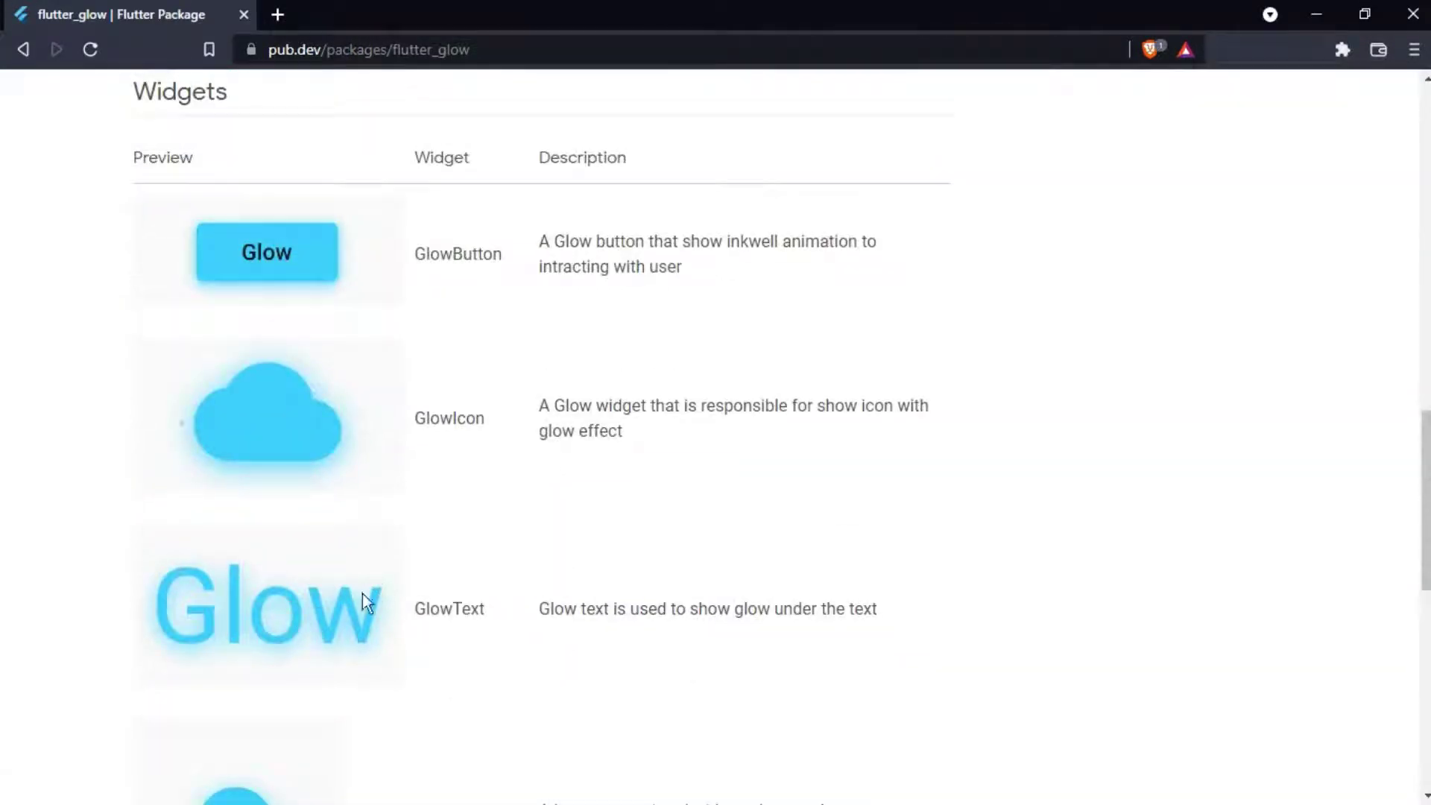
Insert a GlowText child on line 22 with text 'Glow' at font size 48.
{"action": "left_click", "coordinate": [483, 792]}
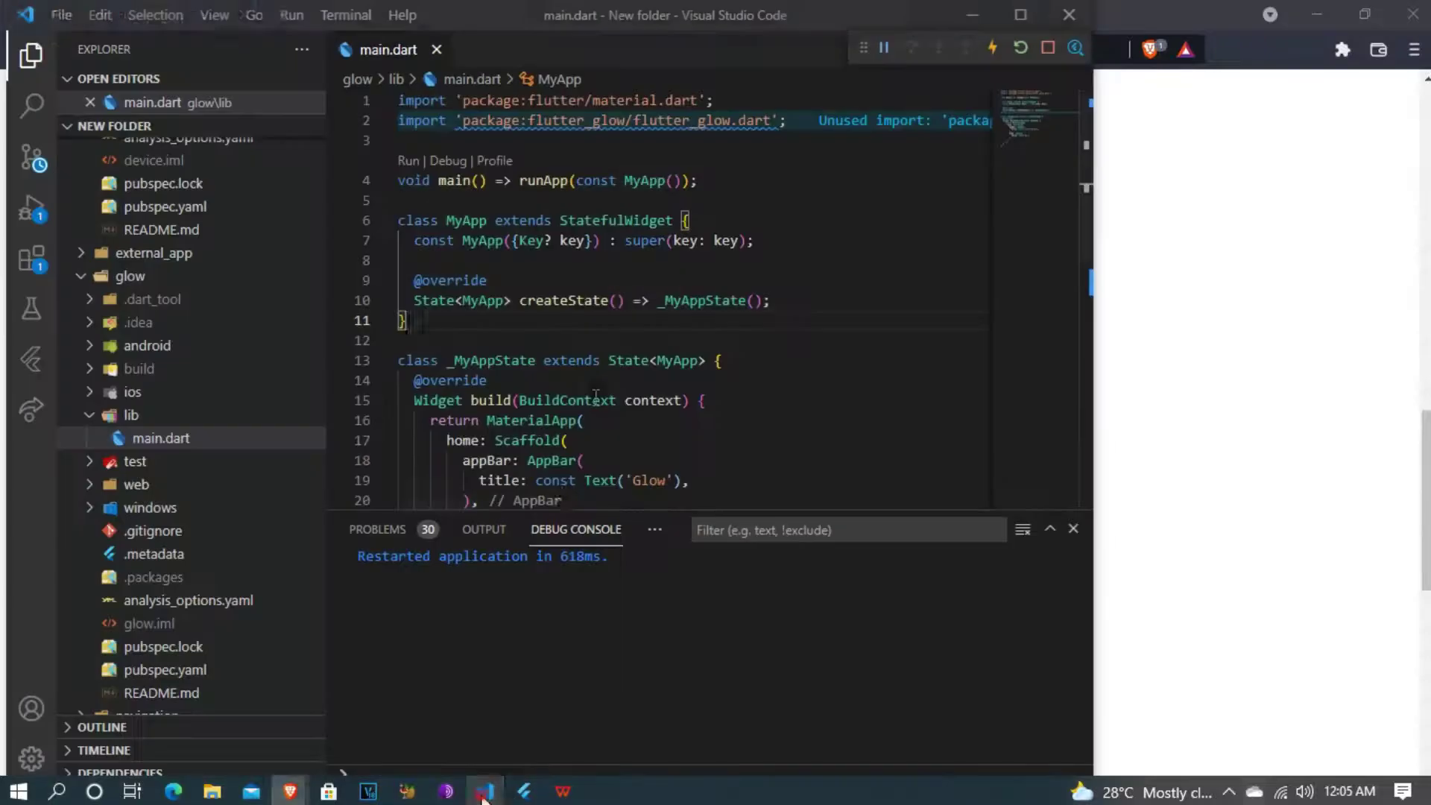
{"action": "scroll", "coordinate": [671, 336], "scroll_direction": "down", "scroll_amount": 3}
{"action": "left_click", "coordinate": [542, 337]}
{"action": "type", "text": "Gl"}
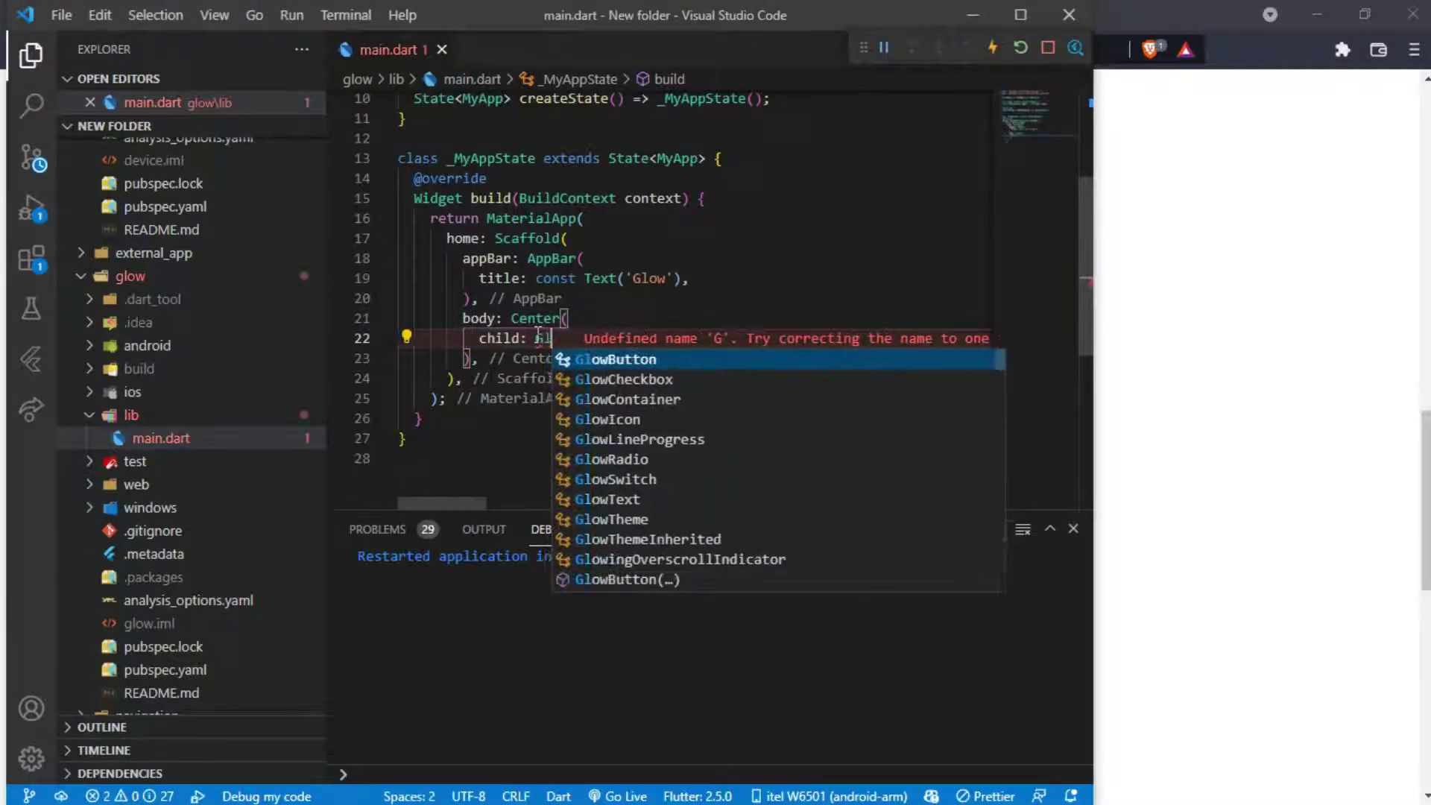
{"action": "type", "text": "owText"}
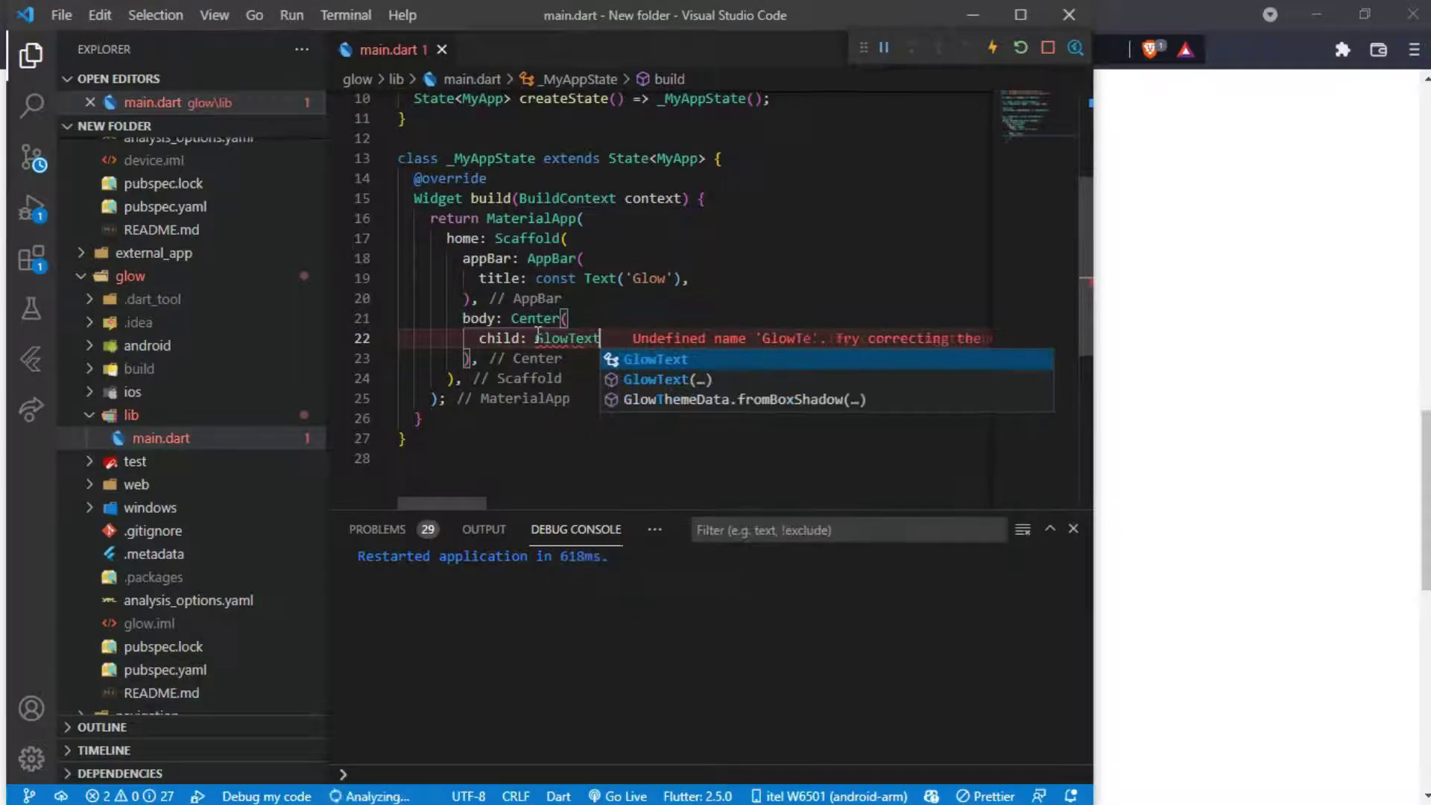
{"action": "key", "text": "Down"}
{"action": "key", "text": "Return"}
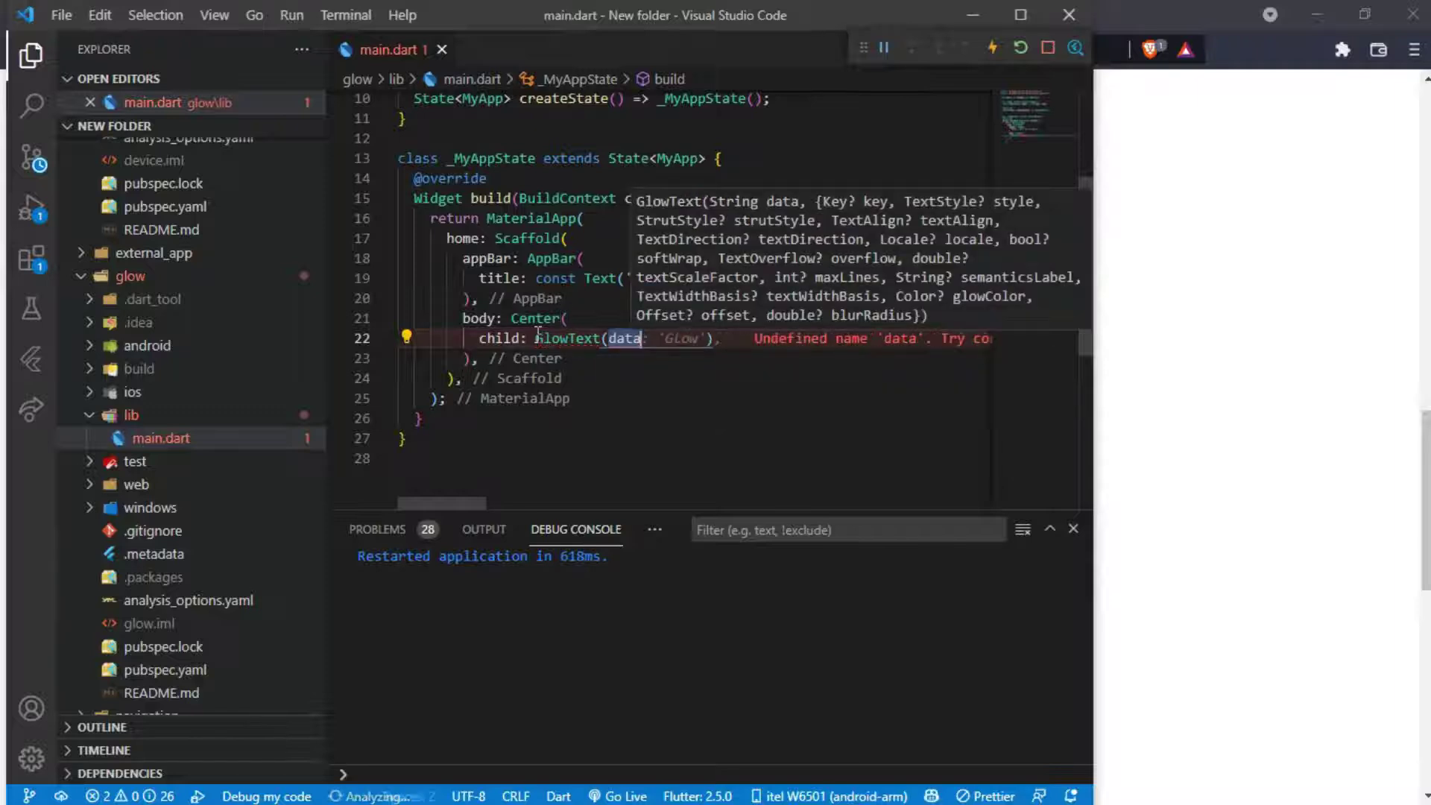
{"action": "key", "text": "BackSpace"}
{"action": "key", "text": "Delete"}
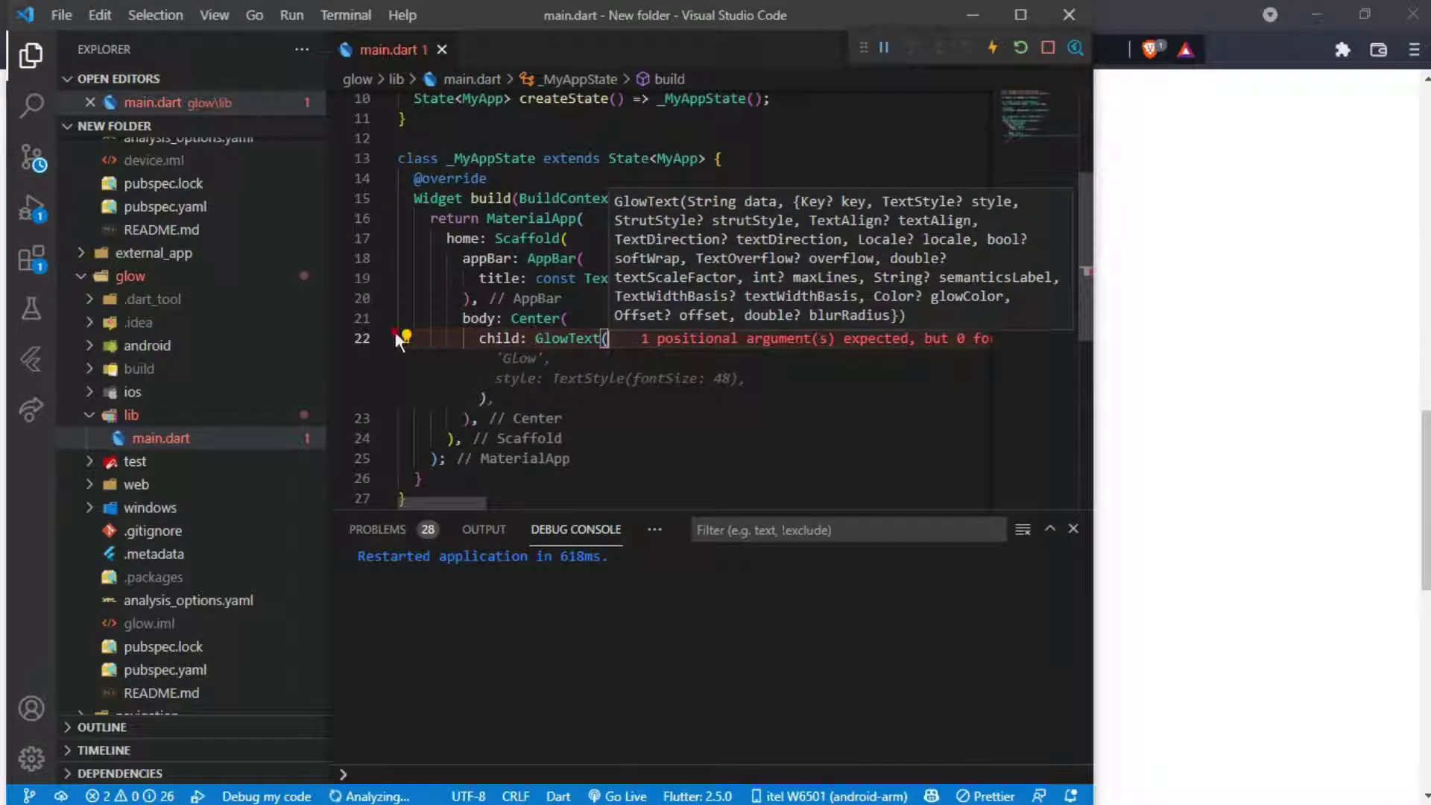
{"action": "key", "text": "Tab"}
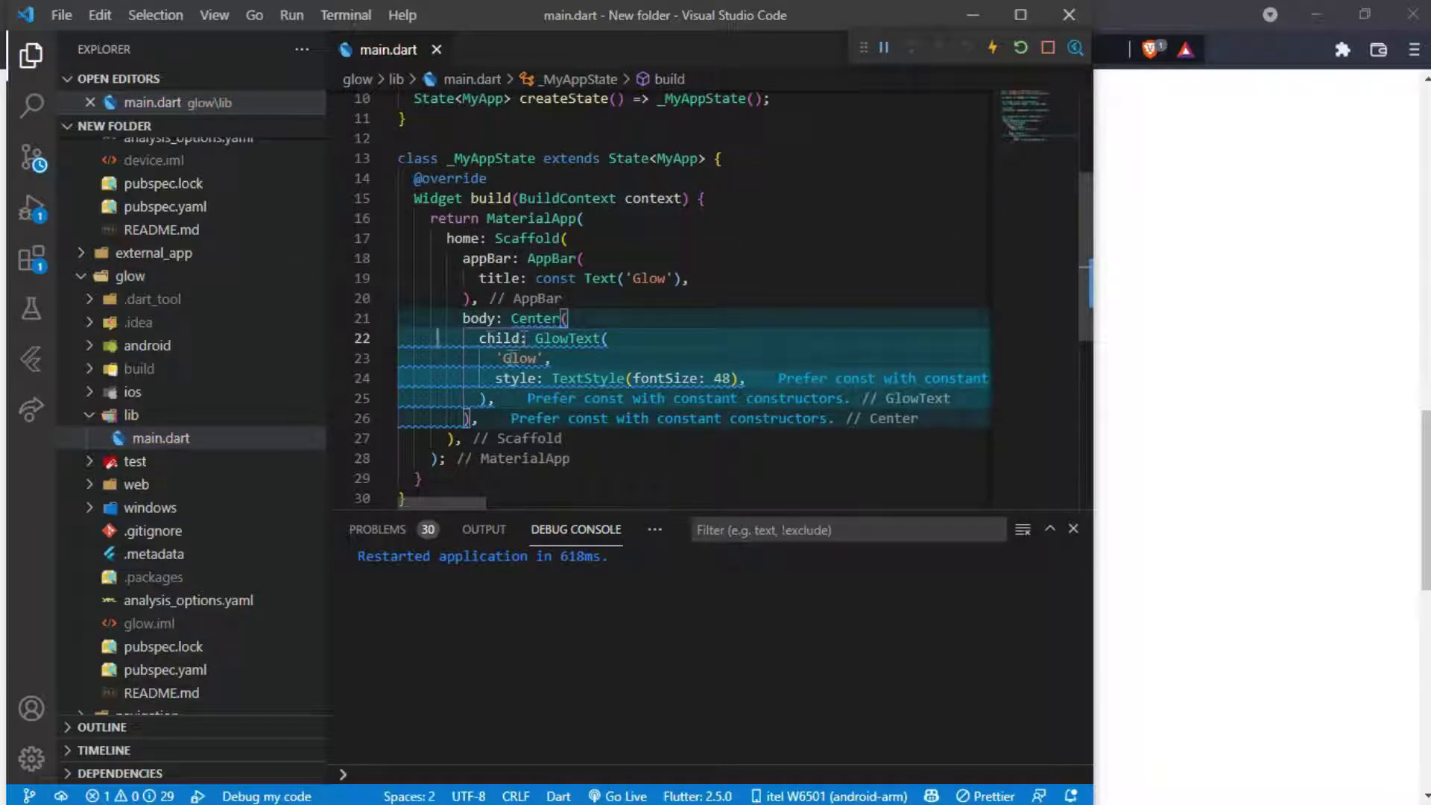
Make Center const, hot reload, and view the glowing 'Glow' text in the app.
{"action": "key", "text": "ctrl+s"}
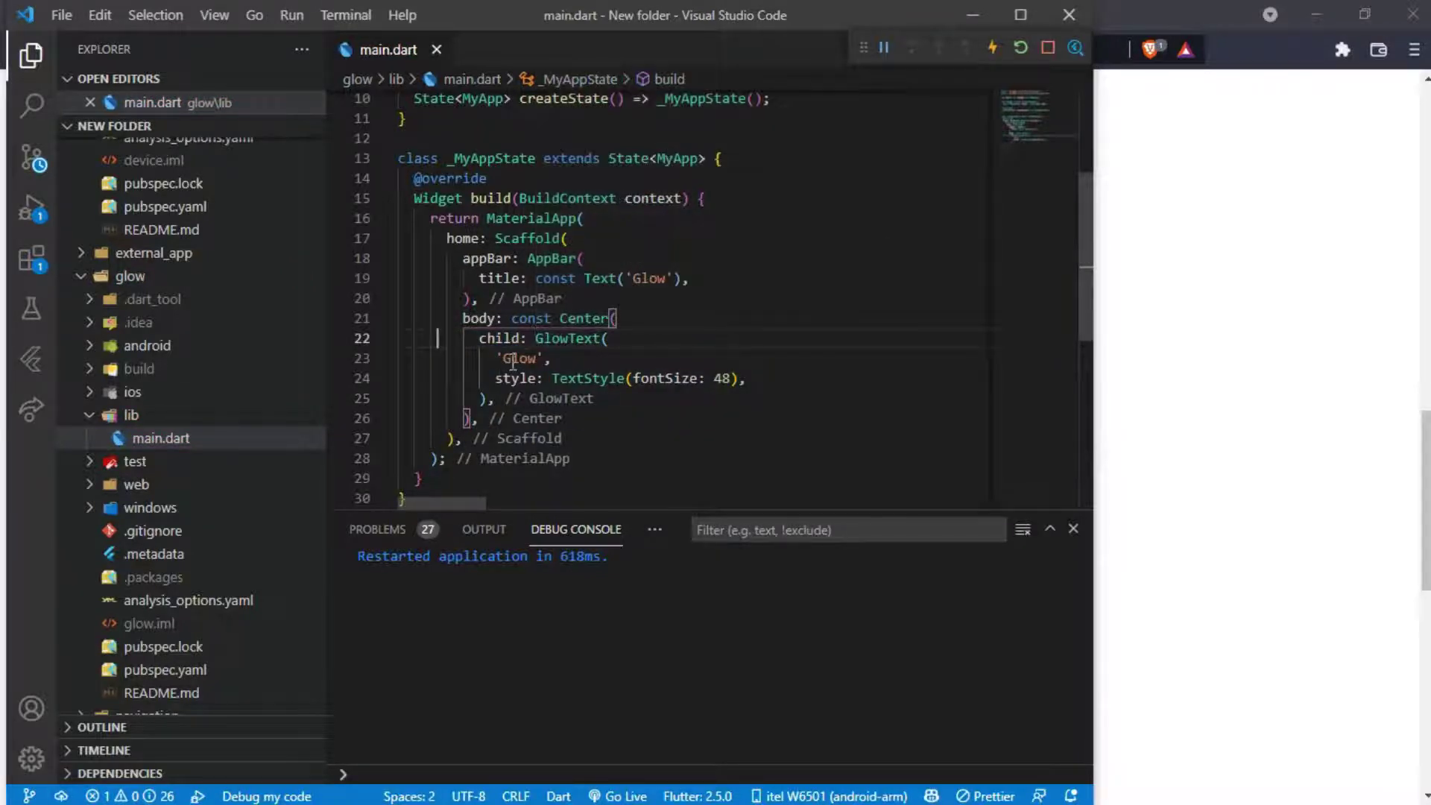
{"action": "left_click", "coordinate": [706, 380]}
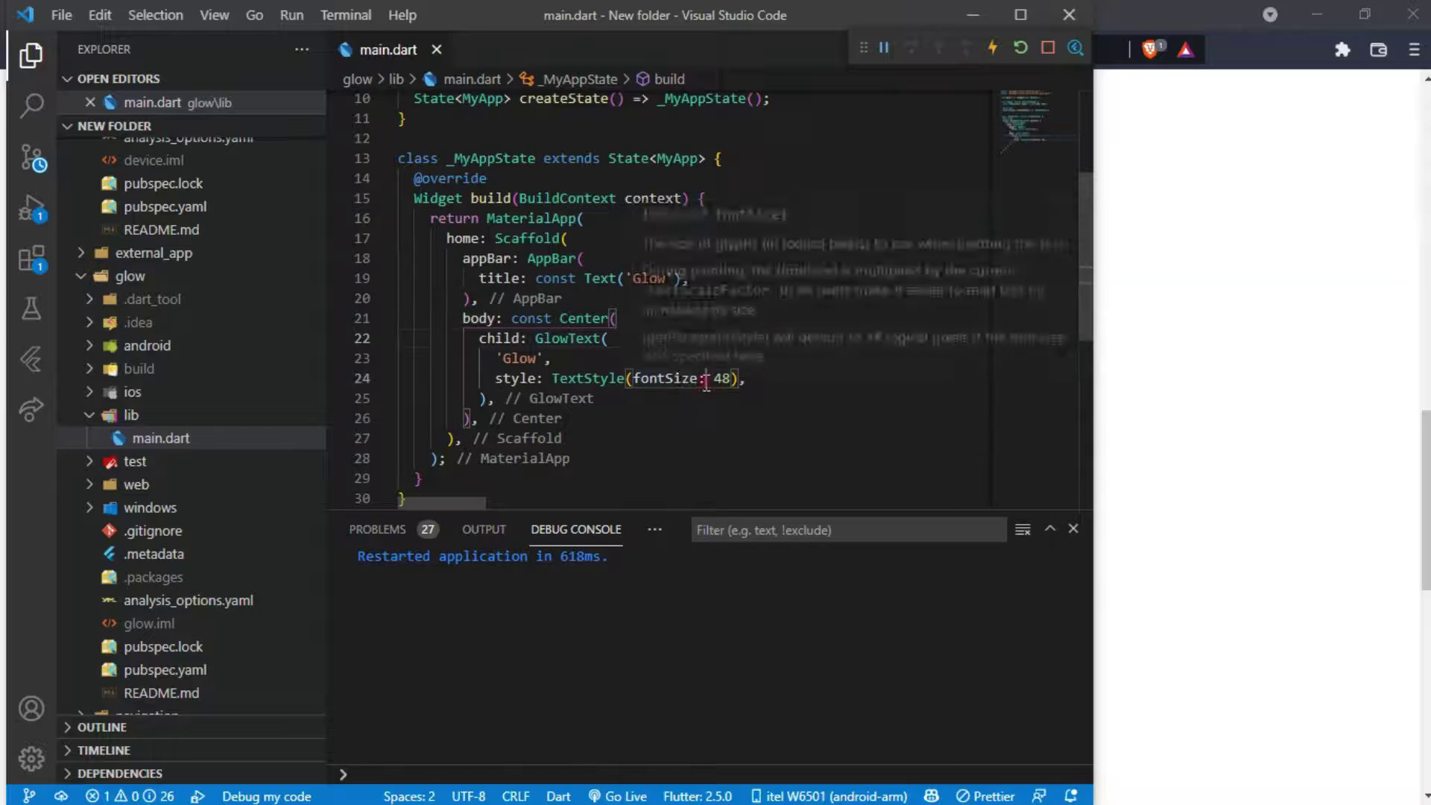
{"action": "key", "text": "ctrl+s"}
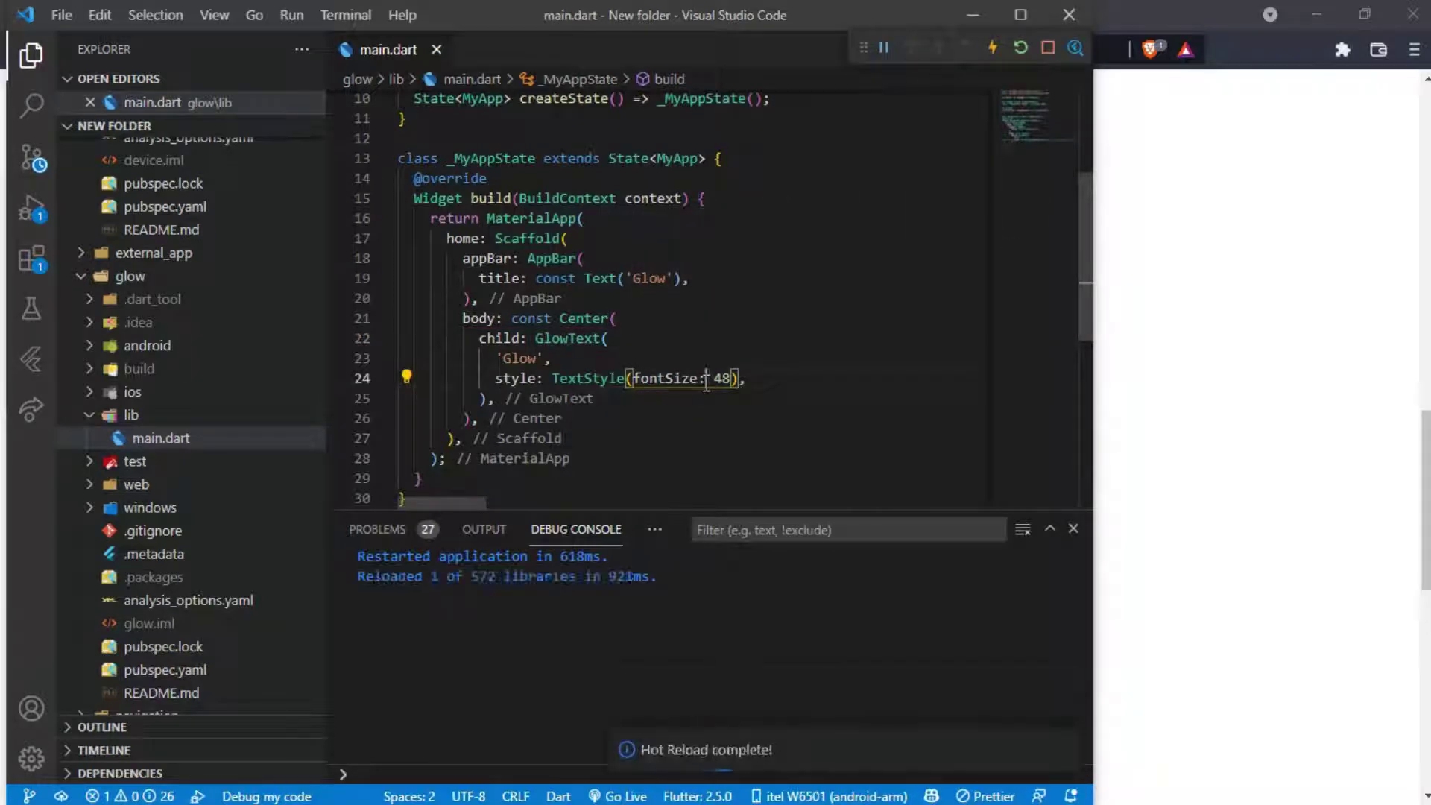
{"action": "left_click", "coordinate": [523, 791]}
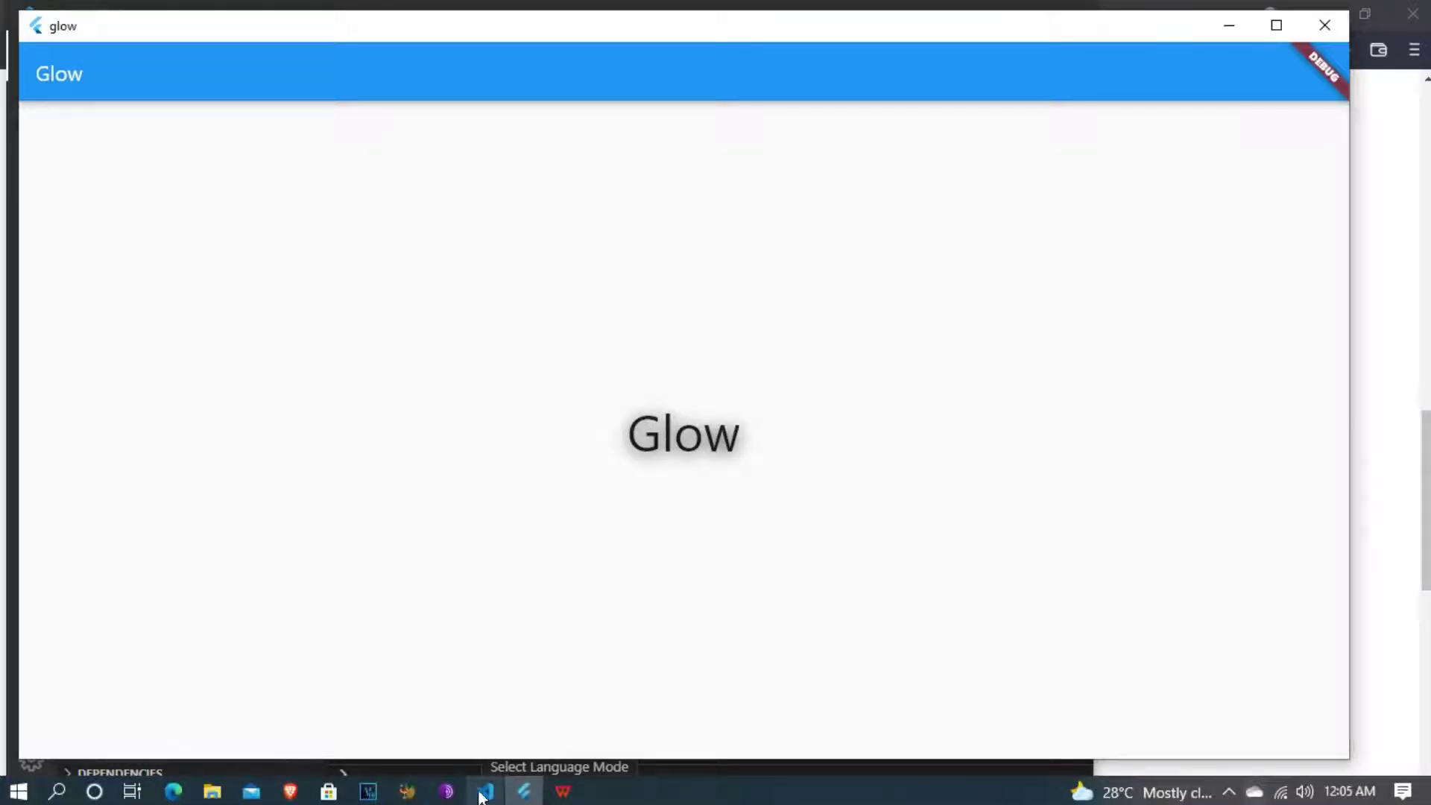
{"action": "left_click", "coordinate": [484, 791]}
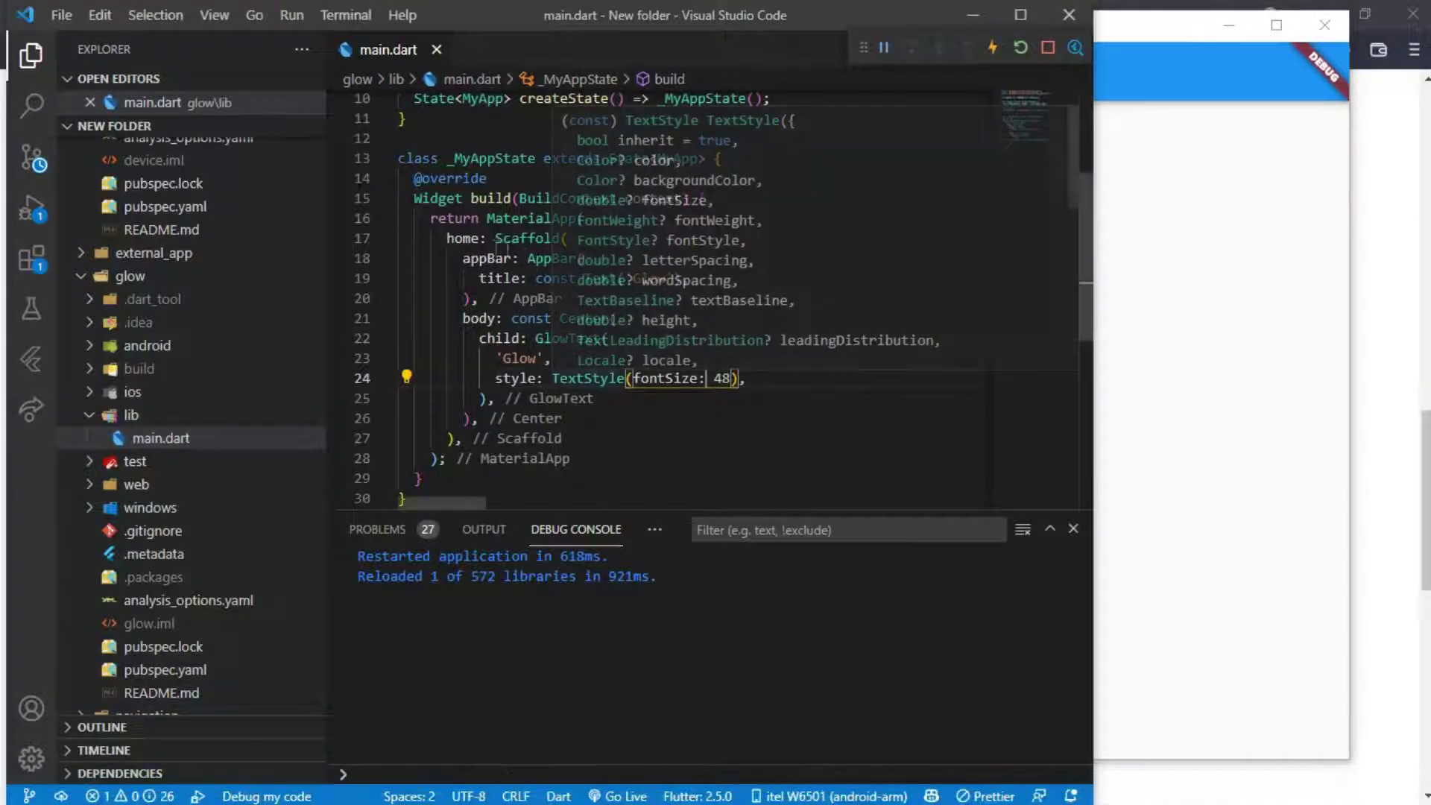
Add glowColor: Colors.blue to the GlowText, hot reload, and check the blue glow.
{"action": "left_click", "coordinate": [567, 361]}
{"action": "key", "text": "Return"}
{"action": "key", "text": "Return"}
{"action": "type", "text": "gl"}
{"action": "key", "text": "Return"}
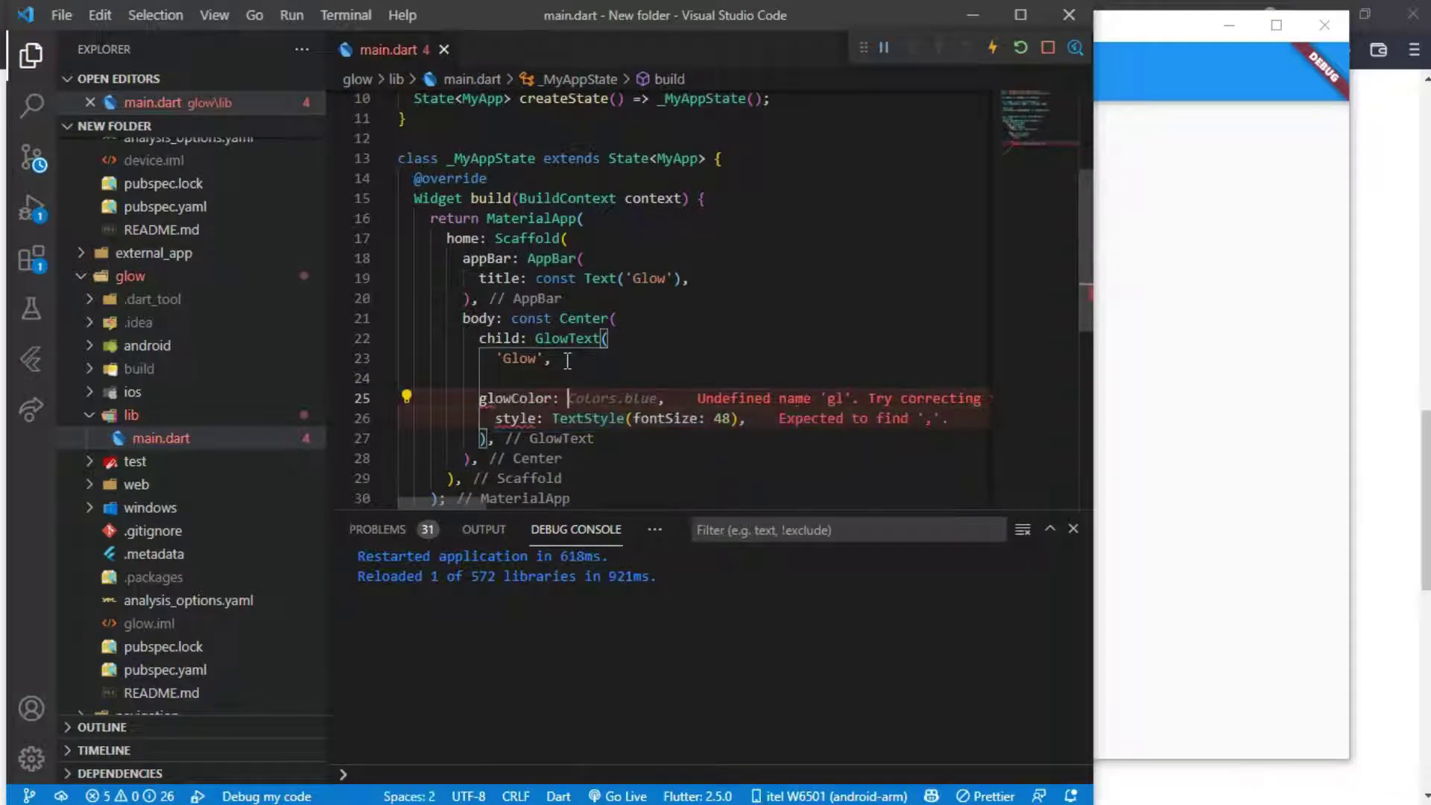
{"action": "key", "text": "Tab"}
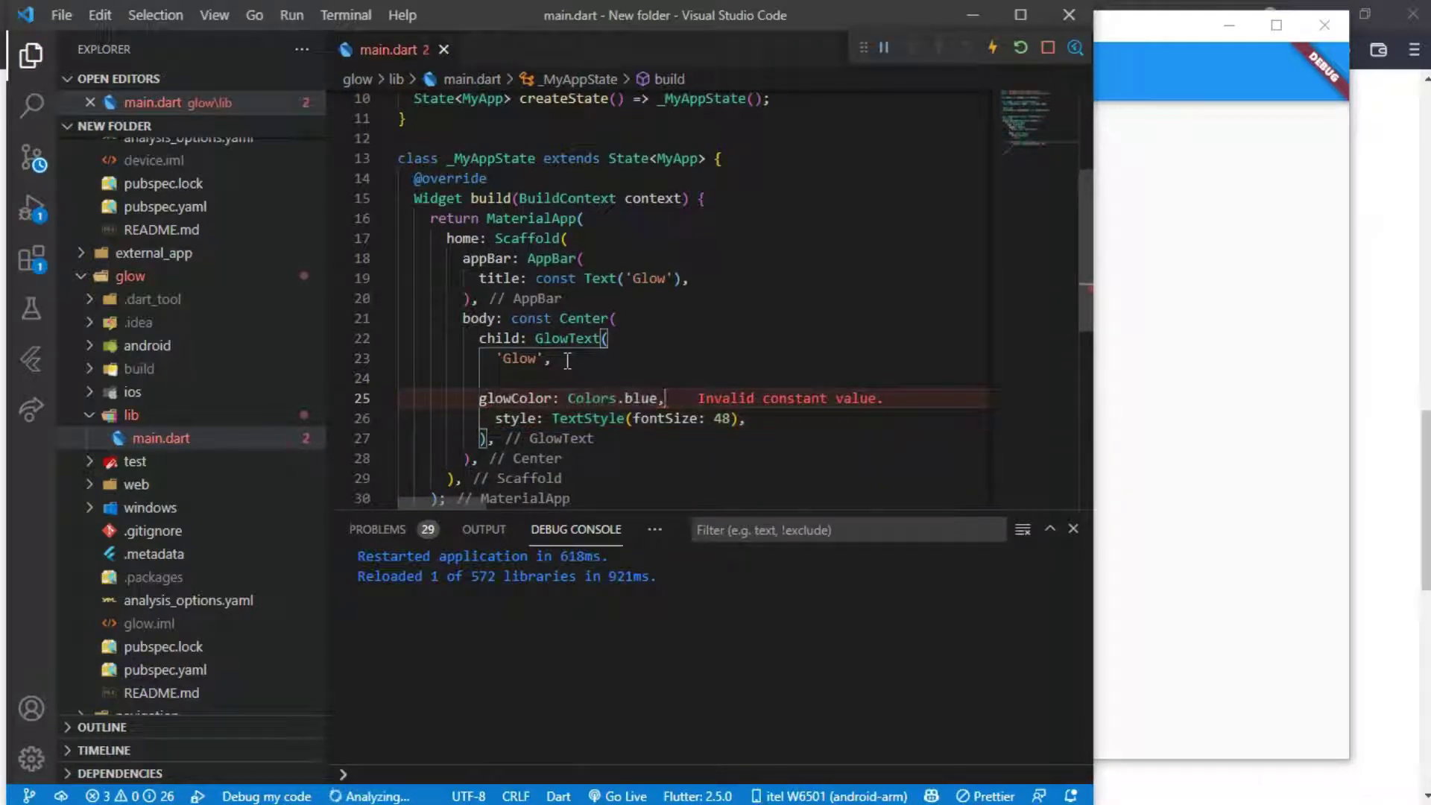
{"action": "key", "text": "ctrl+s"}
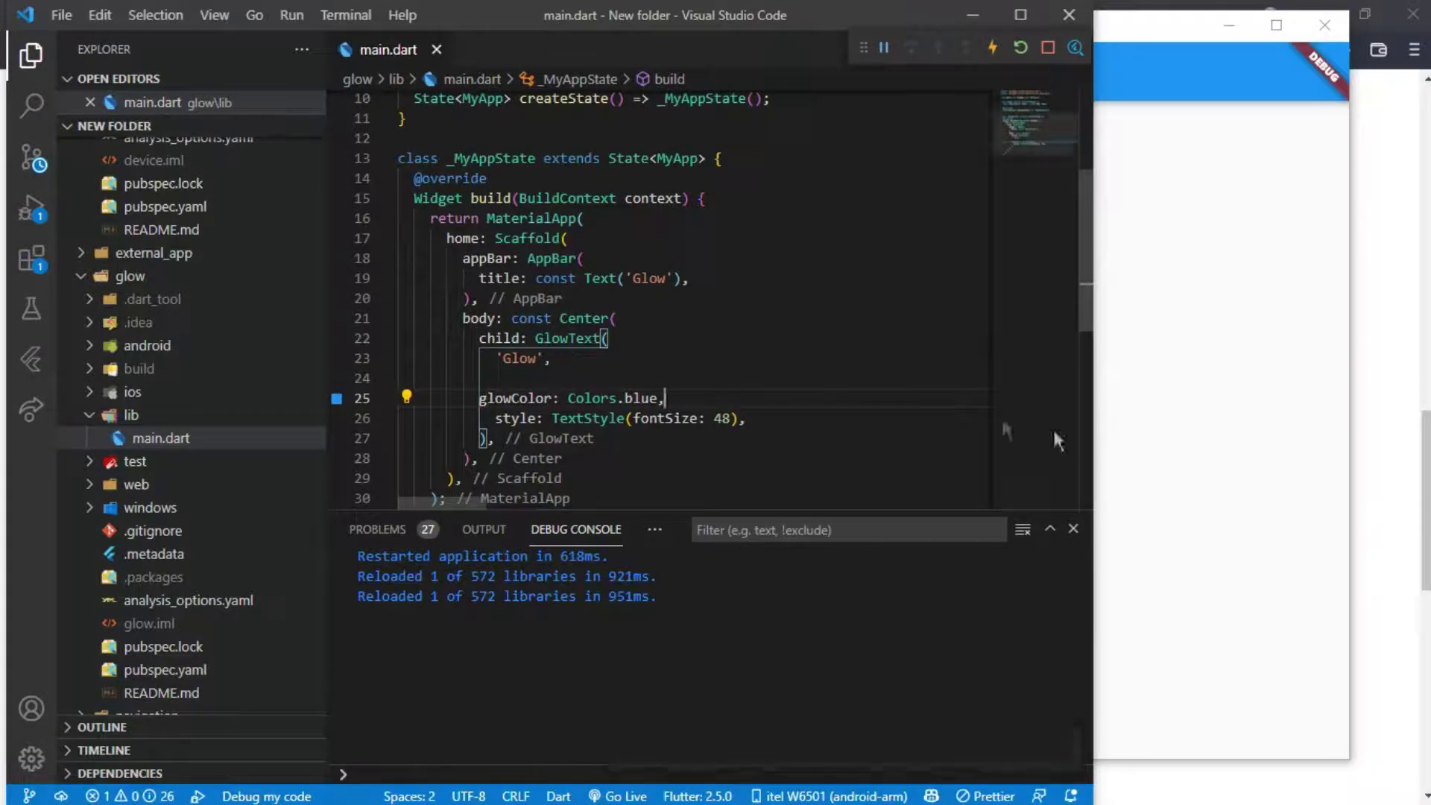
{"action": "left_click", "coordinate": [1204, 404]}
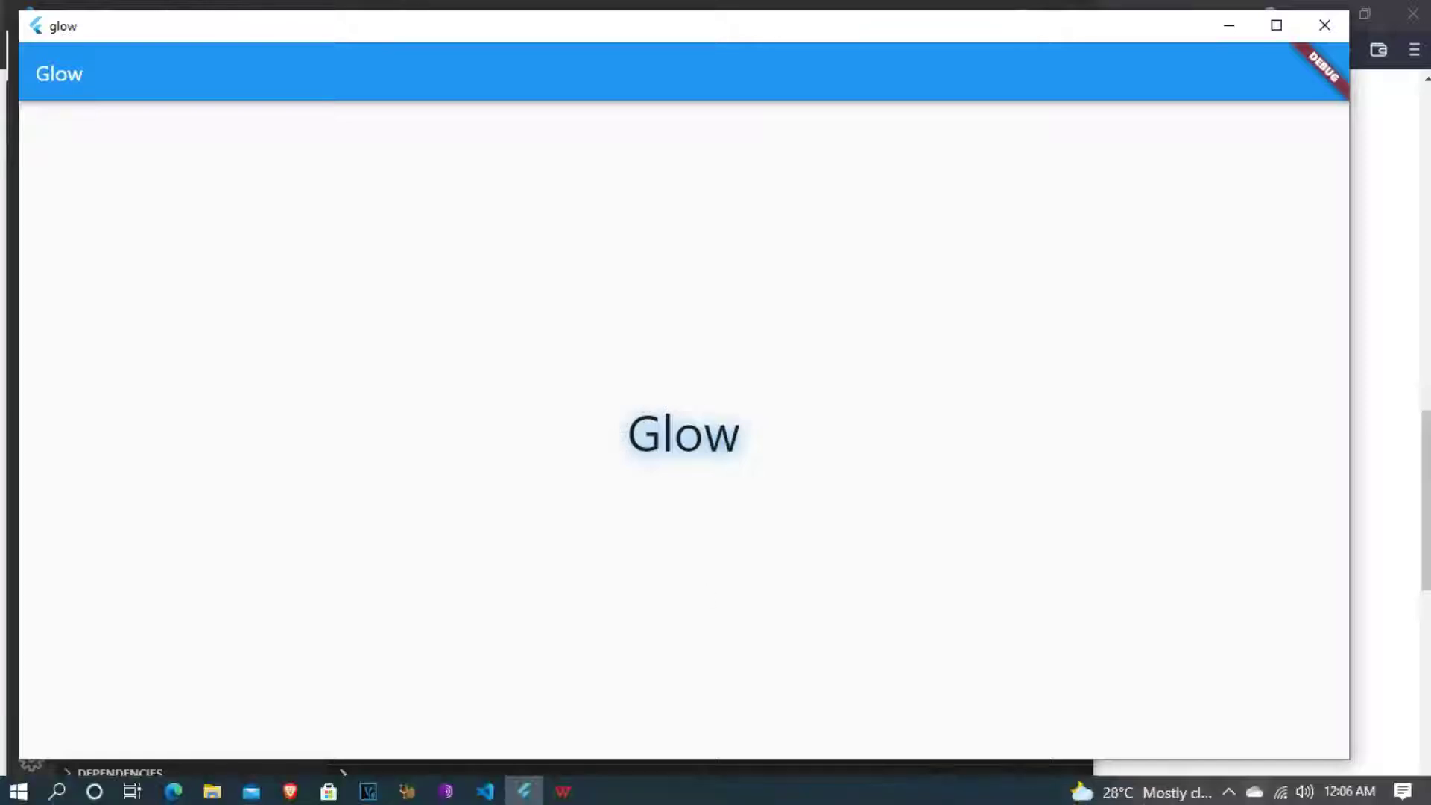
{"action": "left_click", "coordinate": [485, 792]}
Add blurRadius: 10 under glowColor, hot reload, and view the updated glow.
{"action": "key", "text": "Return"}
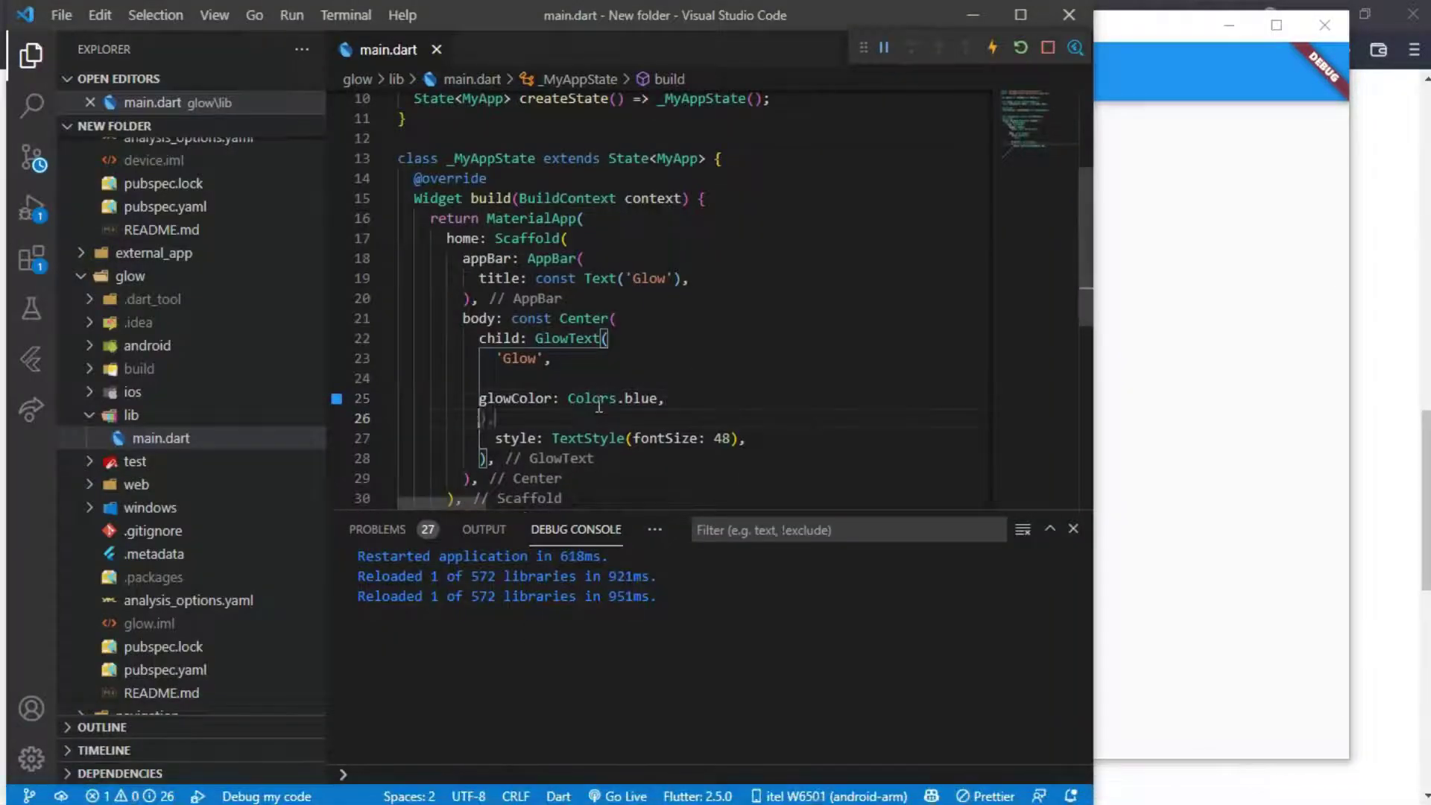
{"action": "type", "text": "blu"}
{"action": "key", "text": "Return"}
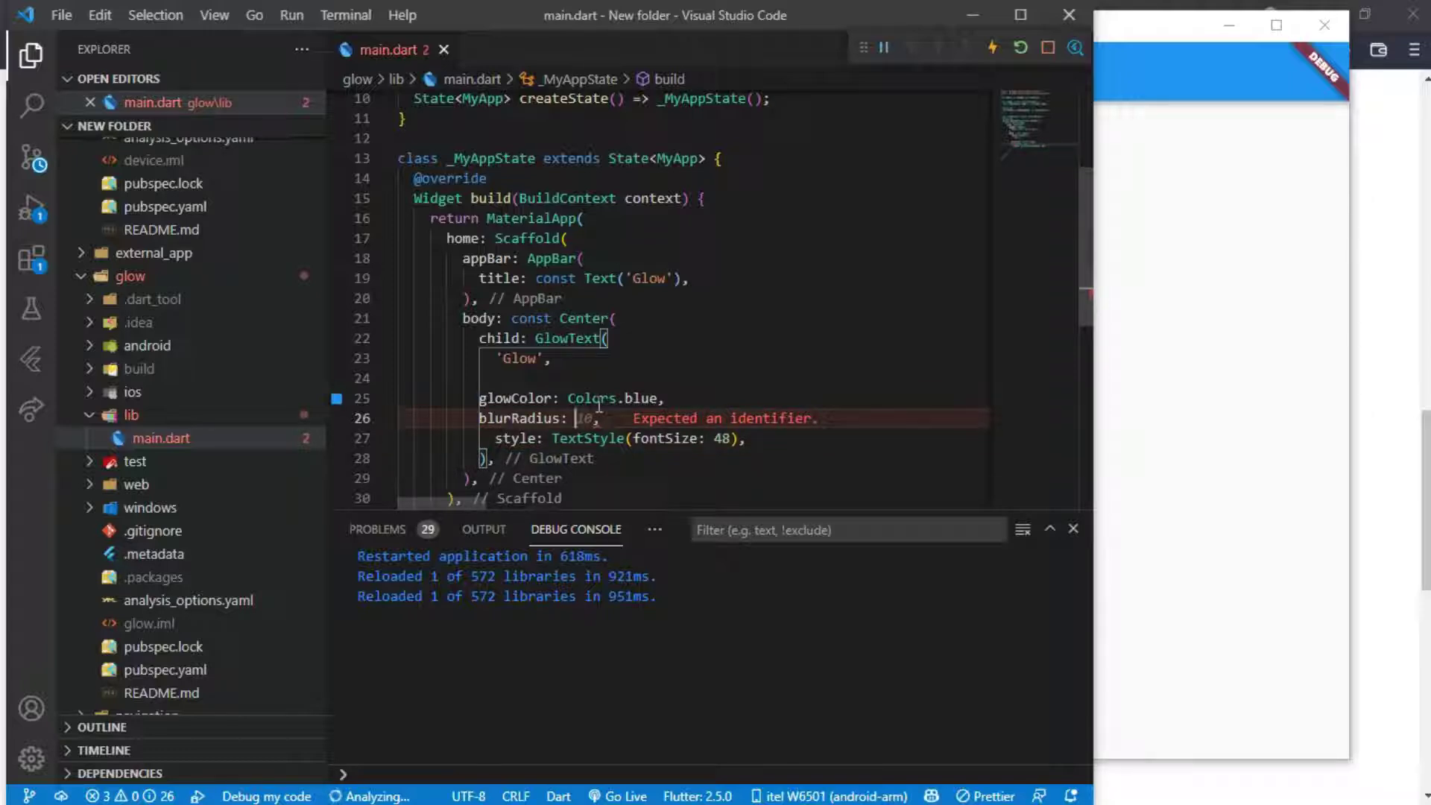
{"action": "type", "text": "10"}
{"action": "key", "text": "ctrl+s"}
{"action": "left_click", "coordinate": [1159, 391]}
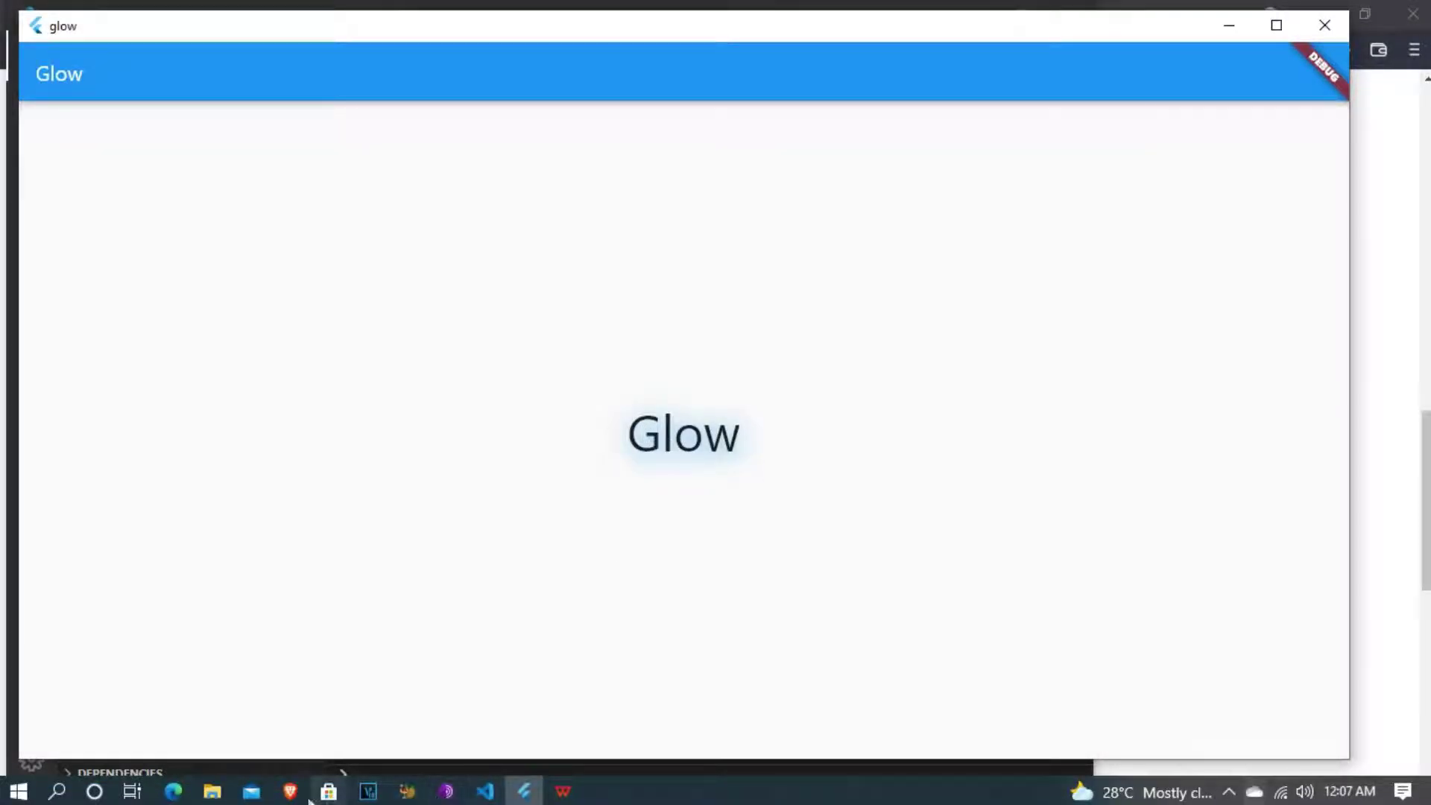
{"action": "mouse_move", "coordinate": [290, 791]}
{"action": "left_click", "coordinate": [448, 671]}
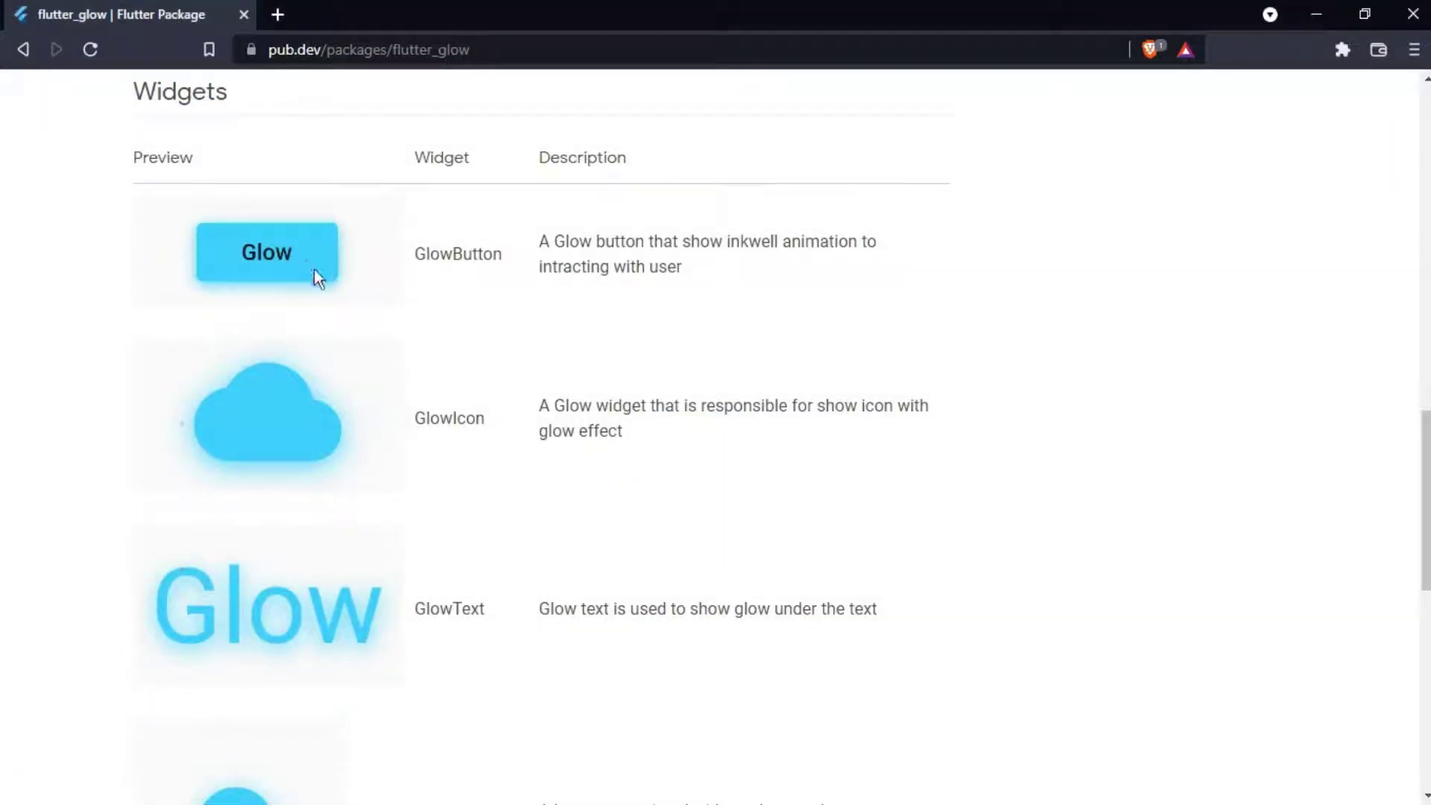
{"action": "left_click", "coordinate": [496, 791]}
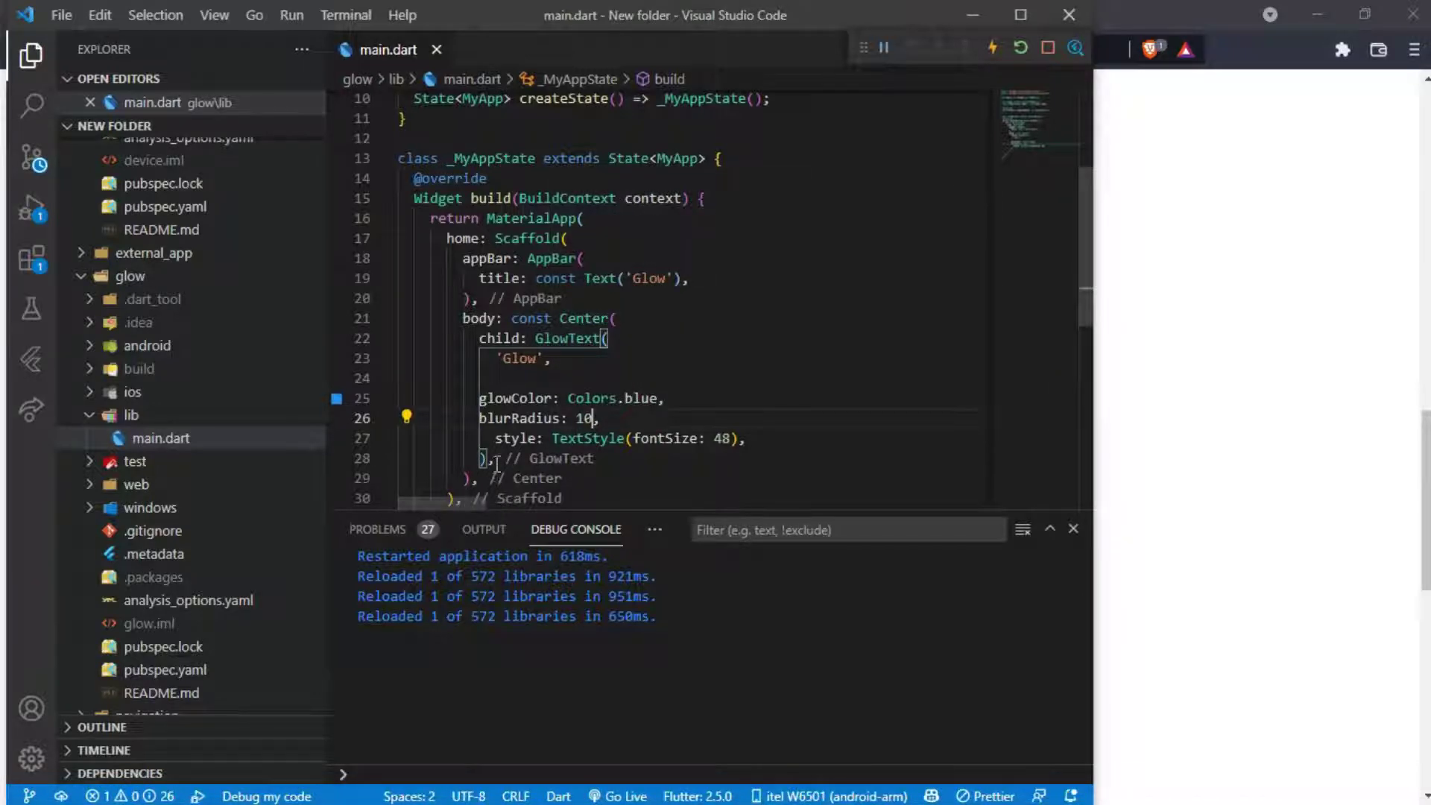
Replace the GlowText with a GlowButton whose child is a Text widget.
{"action": "left_click_drag", "start_coordinate": [493, 459], "coordinate": [527, 338]}
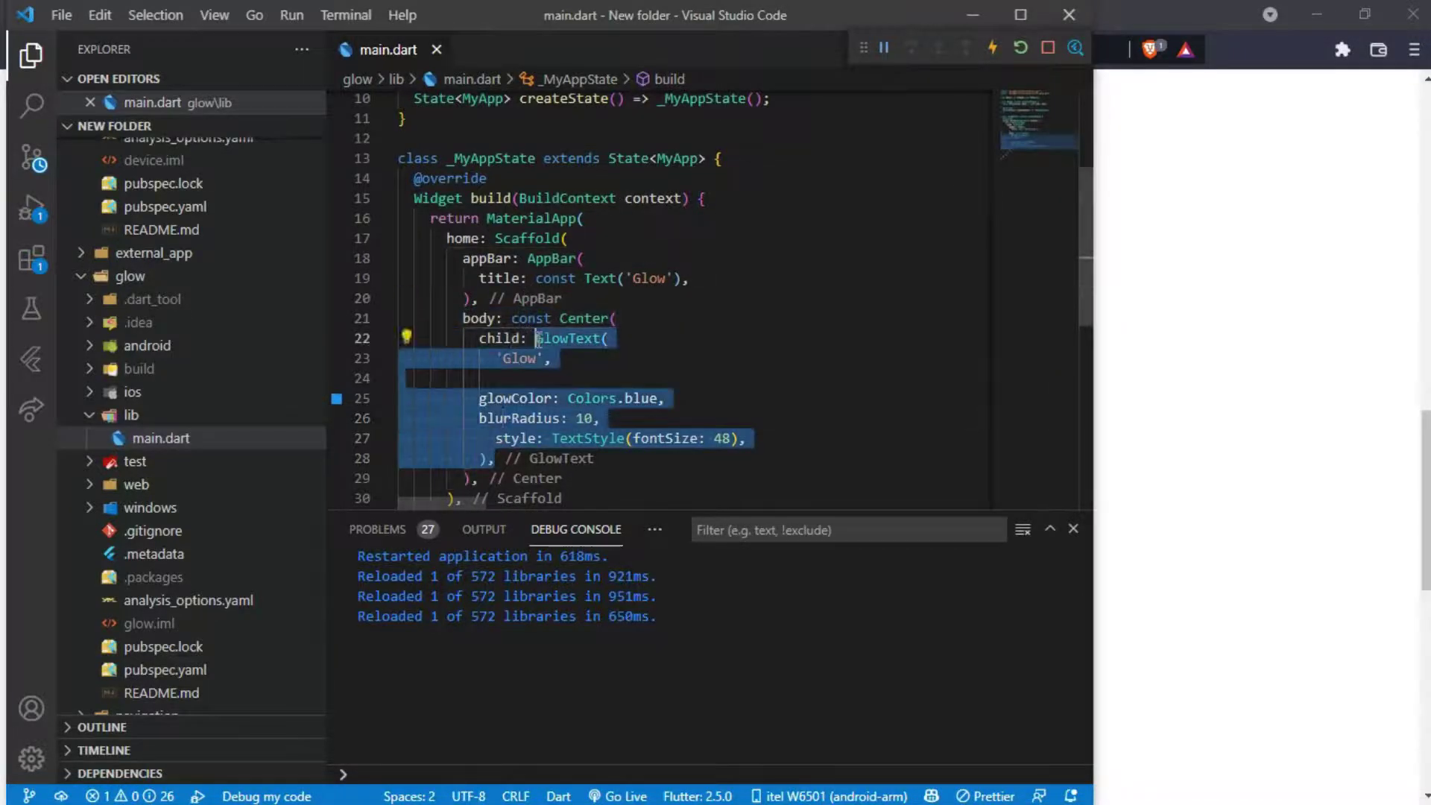
{"action": "key", "text": "BackSpace"}
{"action": "type", "text": "Glo"}
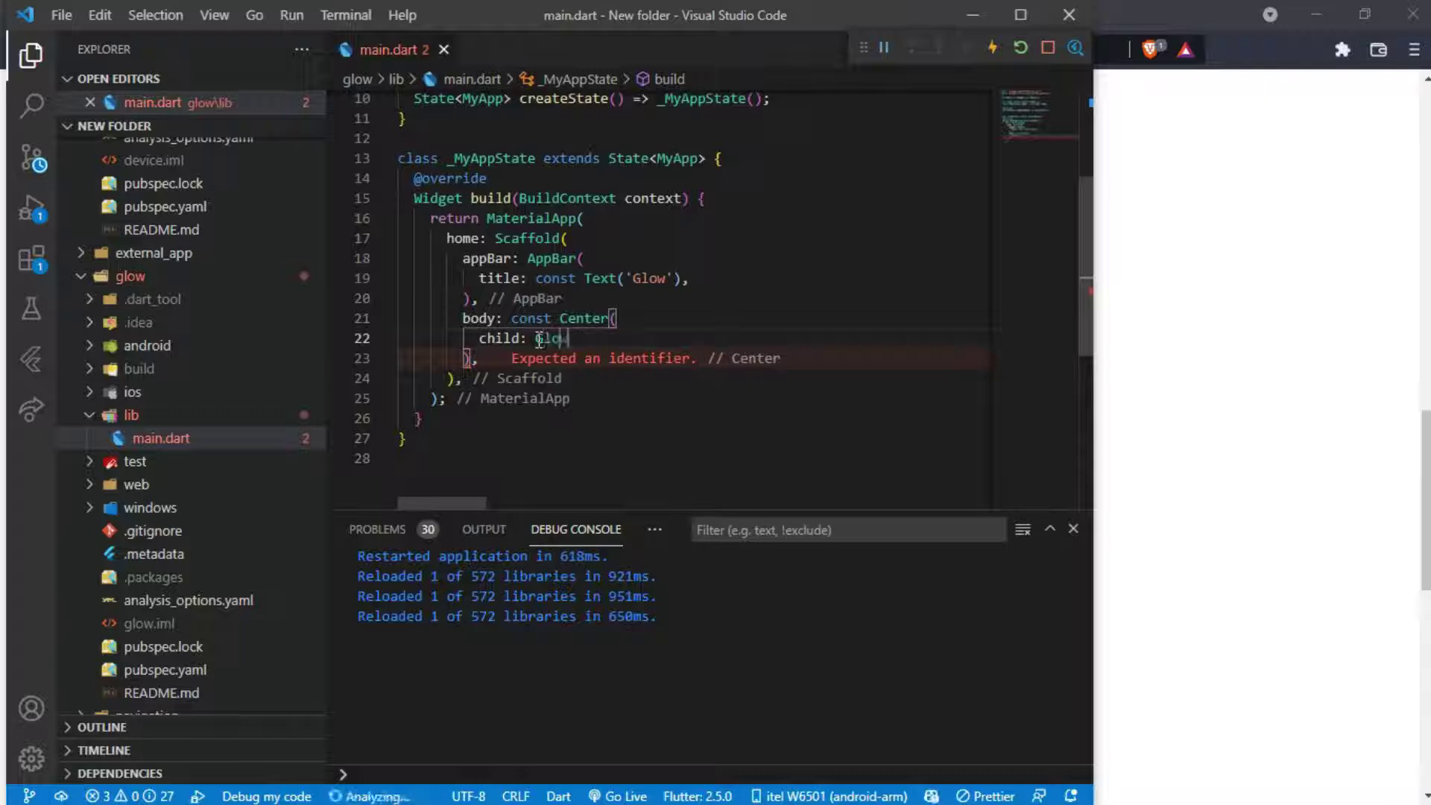
{"action": "type", "text": "w"}
{"action": "key", "text": "Return"}
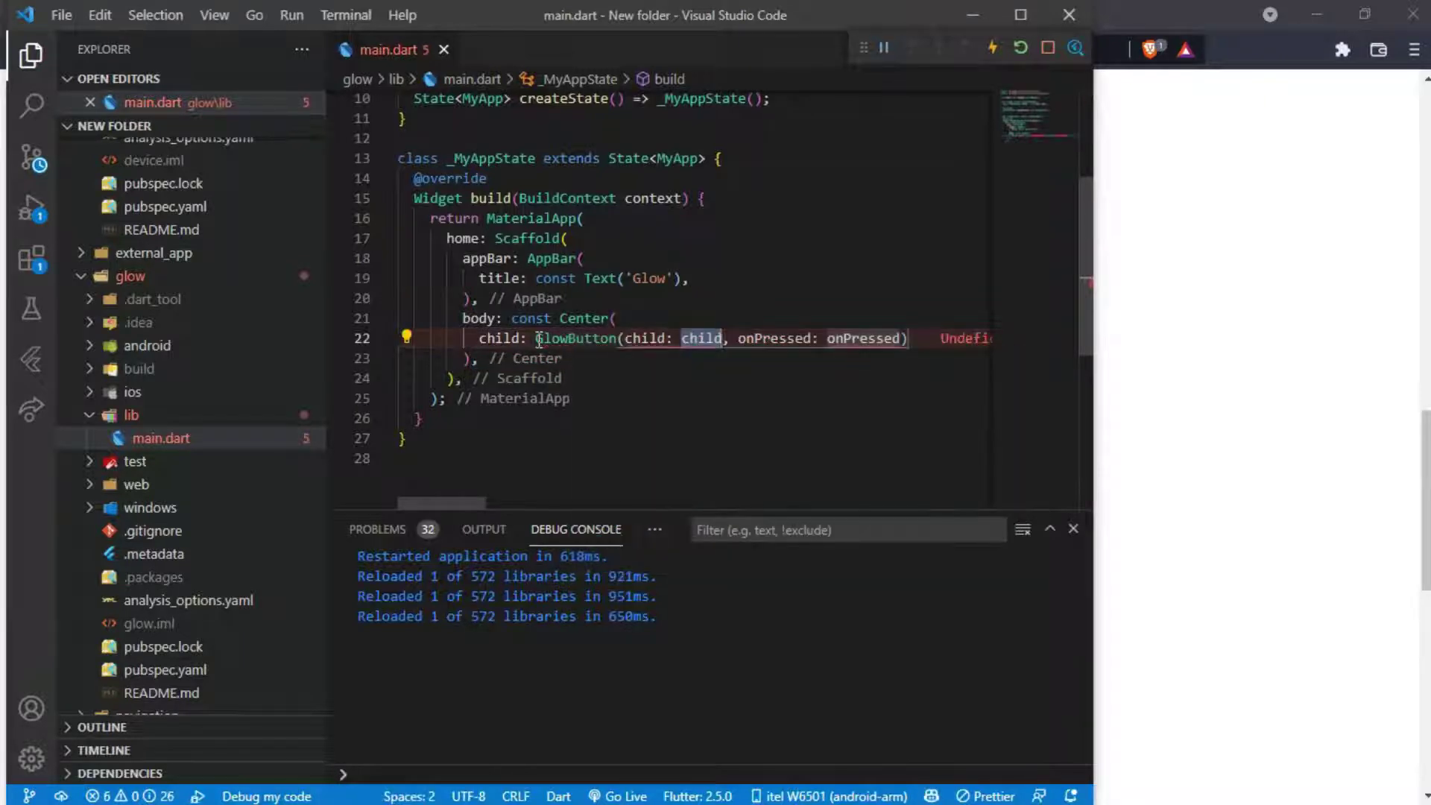
{"action": "type", "text": "Tex"}
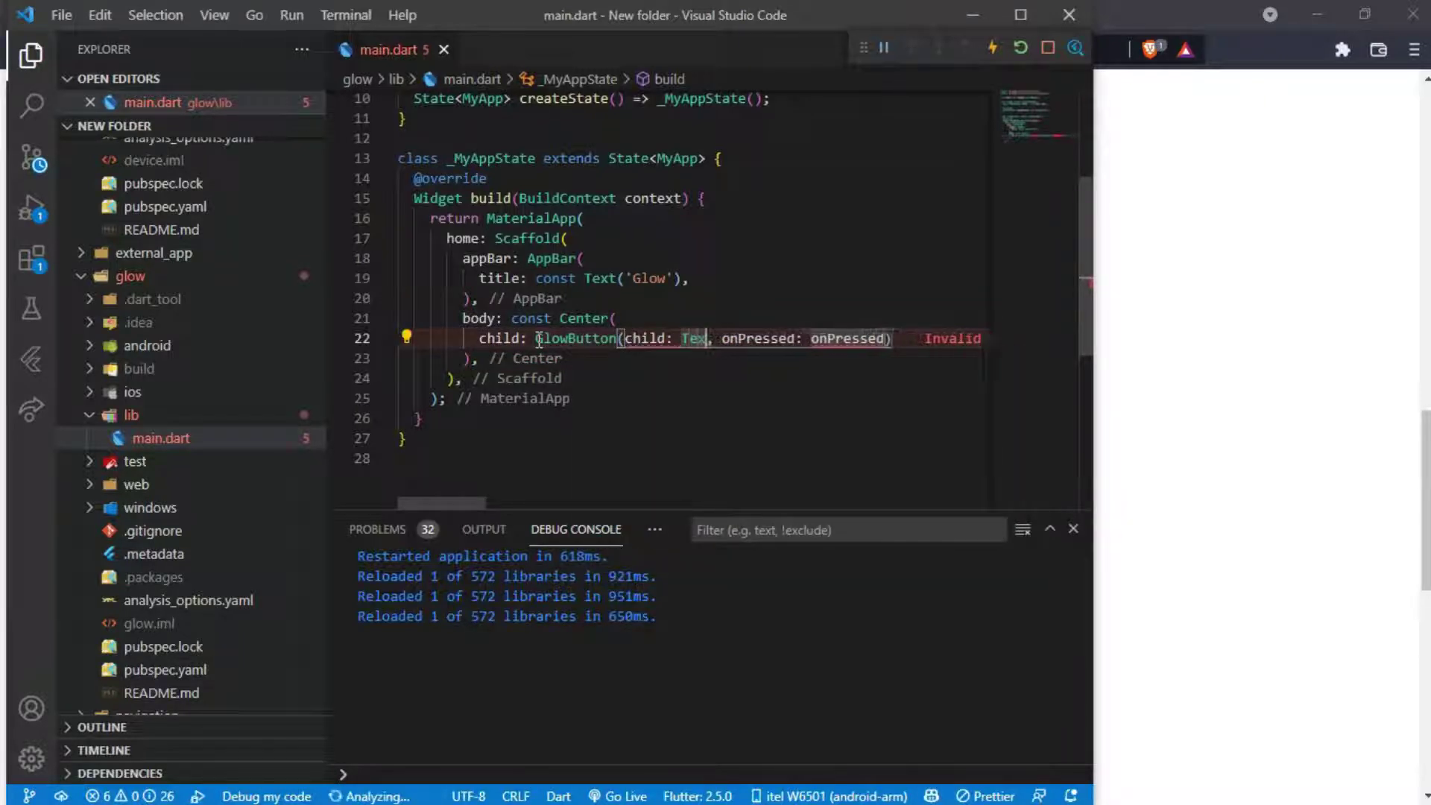
{"action": "type", "text": "t"}
{"action": "key", "text": "Return"}
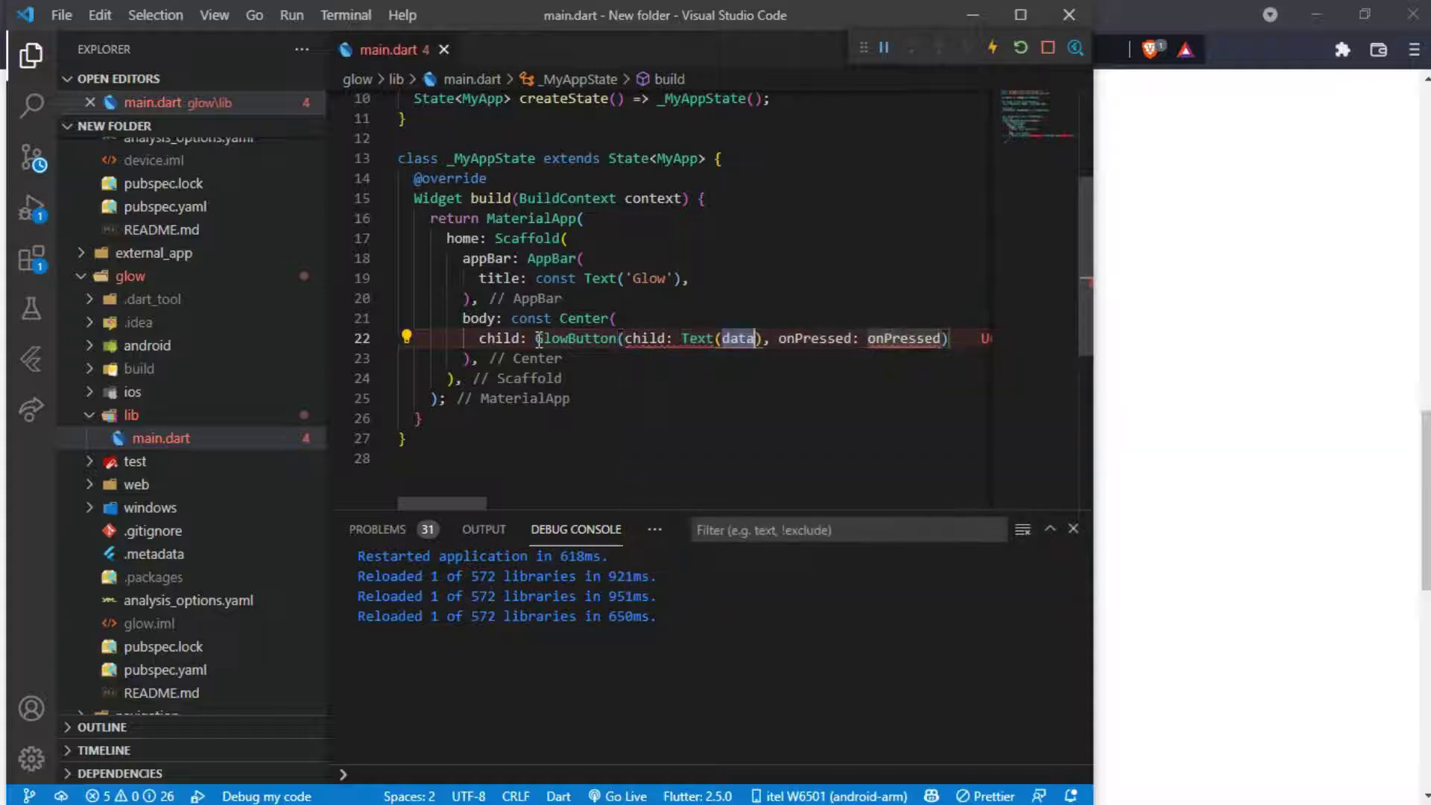
{"action": "type", "text": "'"}
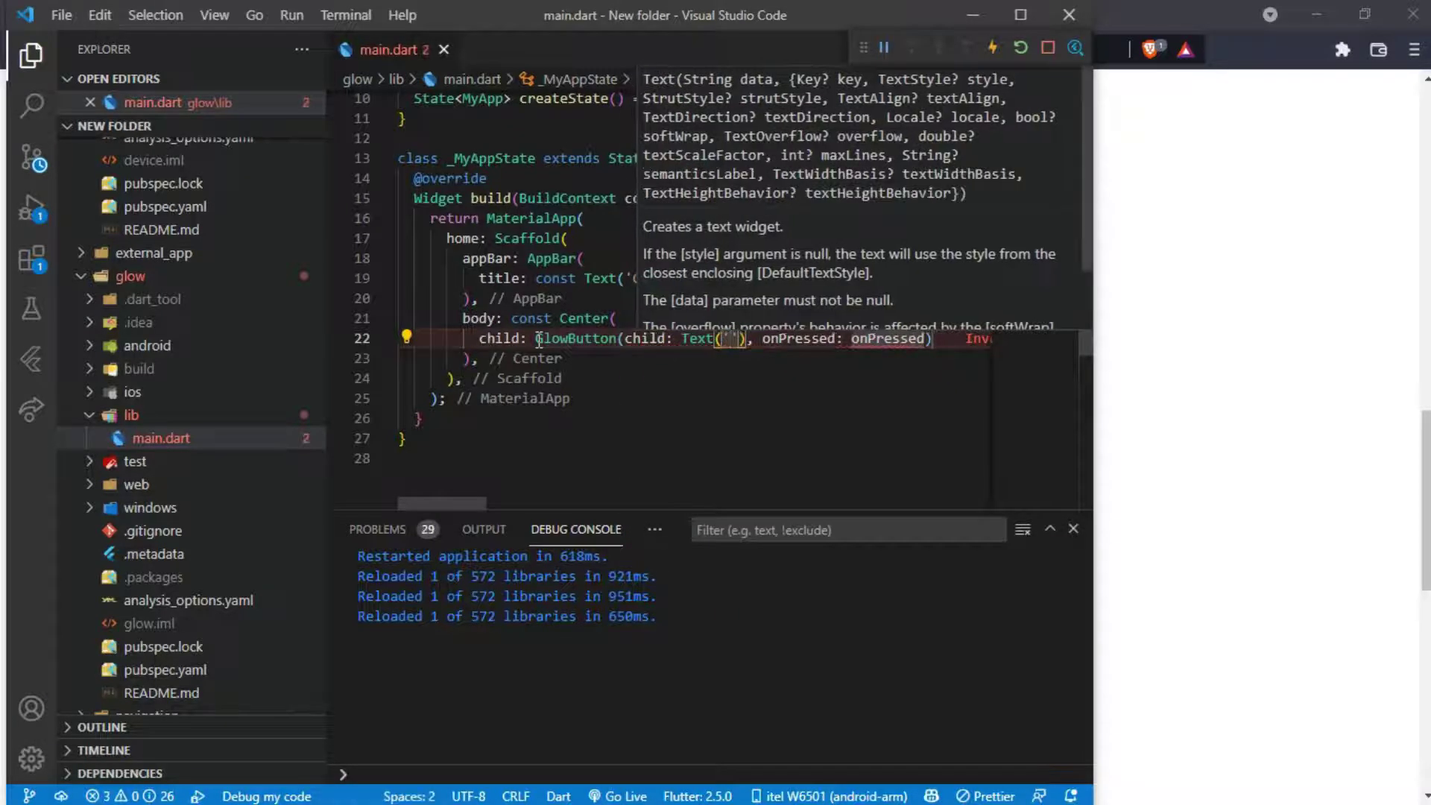
{"action": "type", "text": "Glow"}
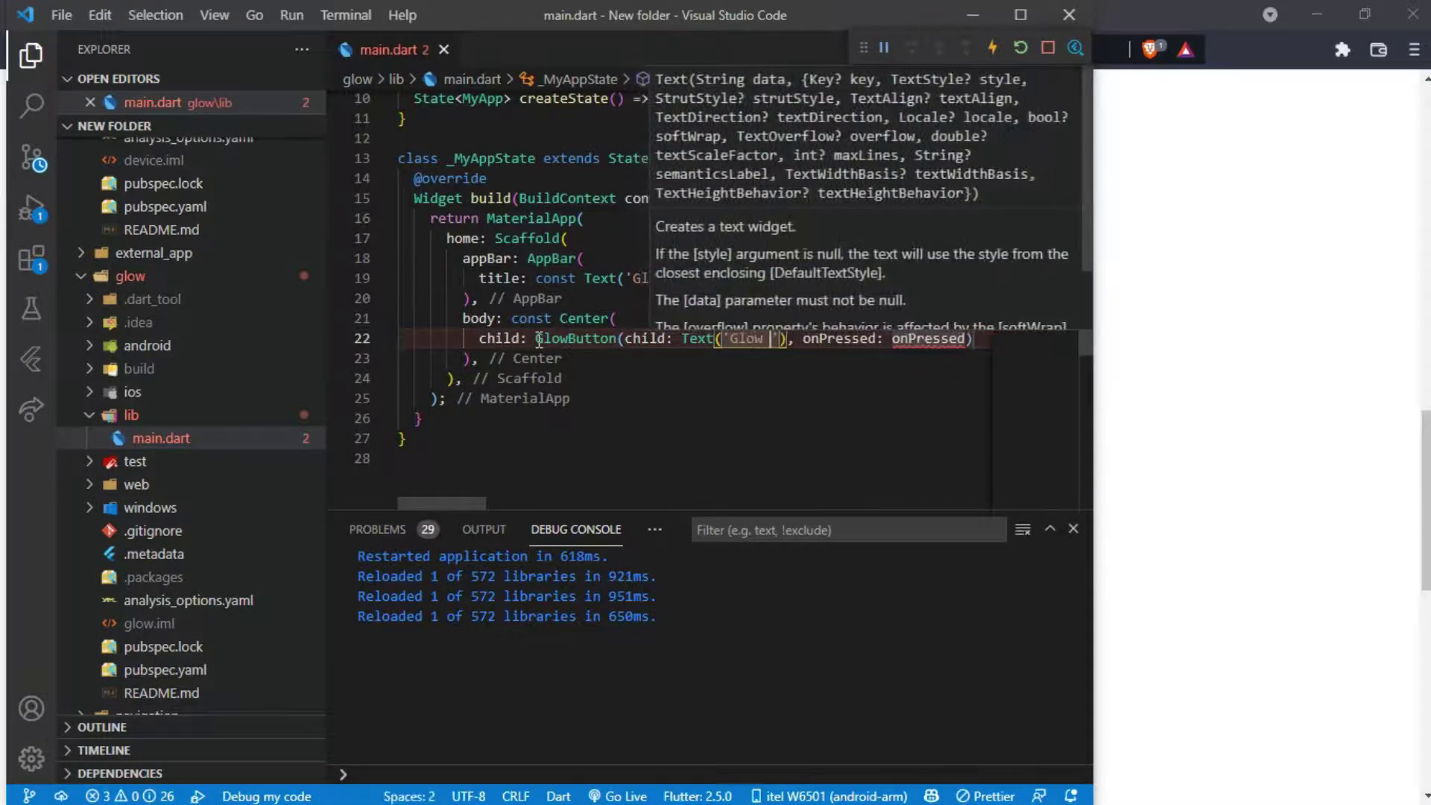
{"action": "type", "text": " Button"}
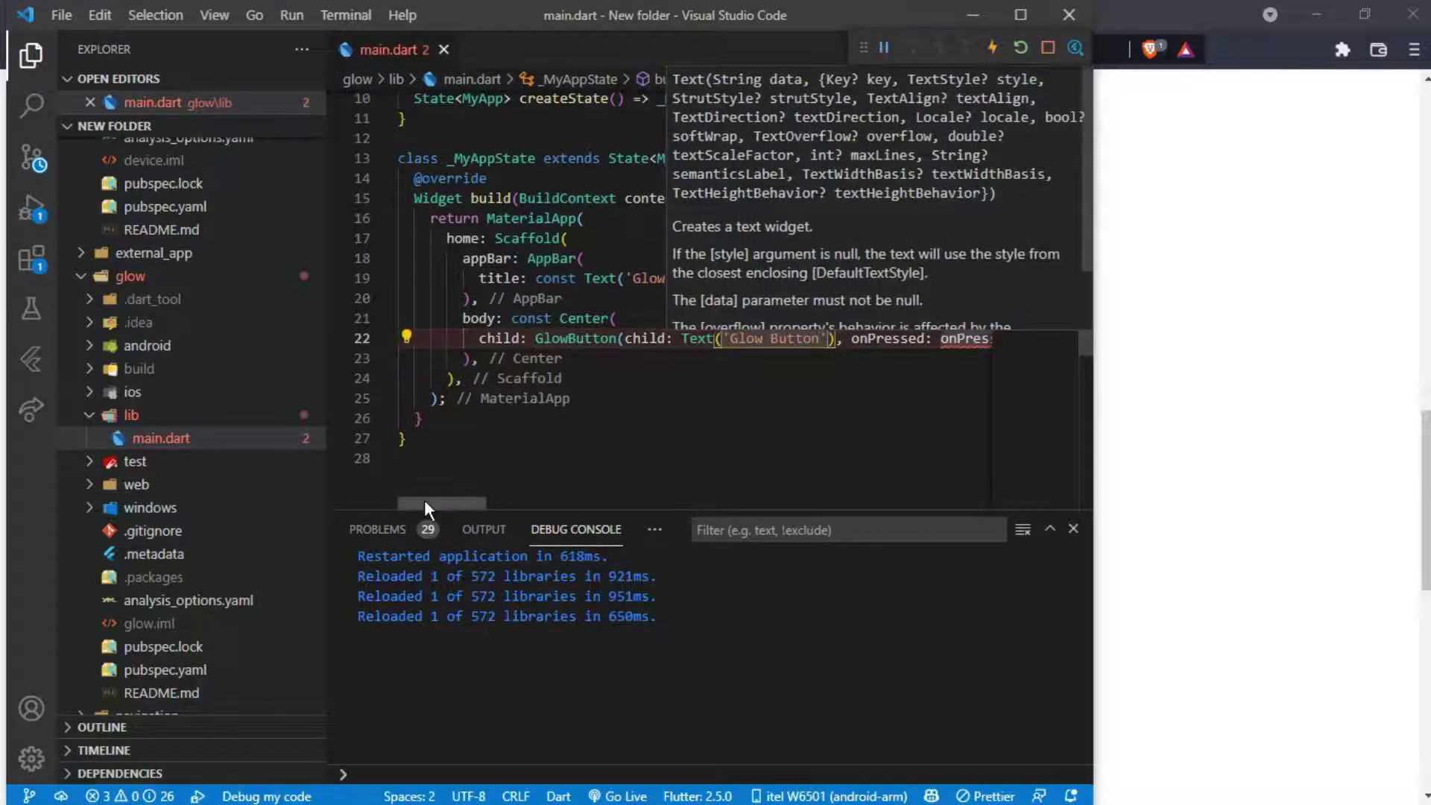
Label the Text 'Glow Button' and give onPressed an empty () {} handler.
{"action": "mouse_move", "coordinate": [426, 501]}
{"action": "left_mouse_down"}
{"action": "mouse_move", "coordinate": [538, 504]}
{"action": "mouse_move", "coordinate": [499, 502]}
{"action": "left_mouse_up"}
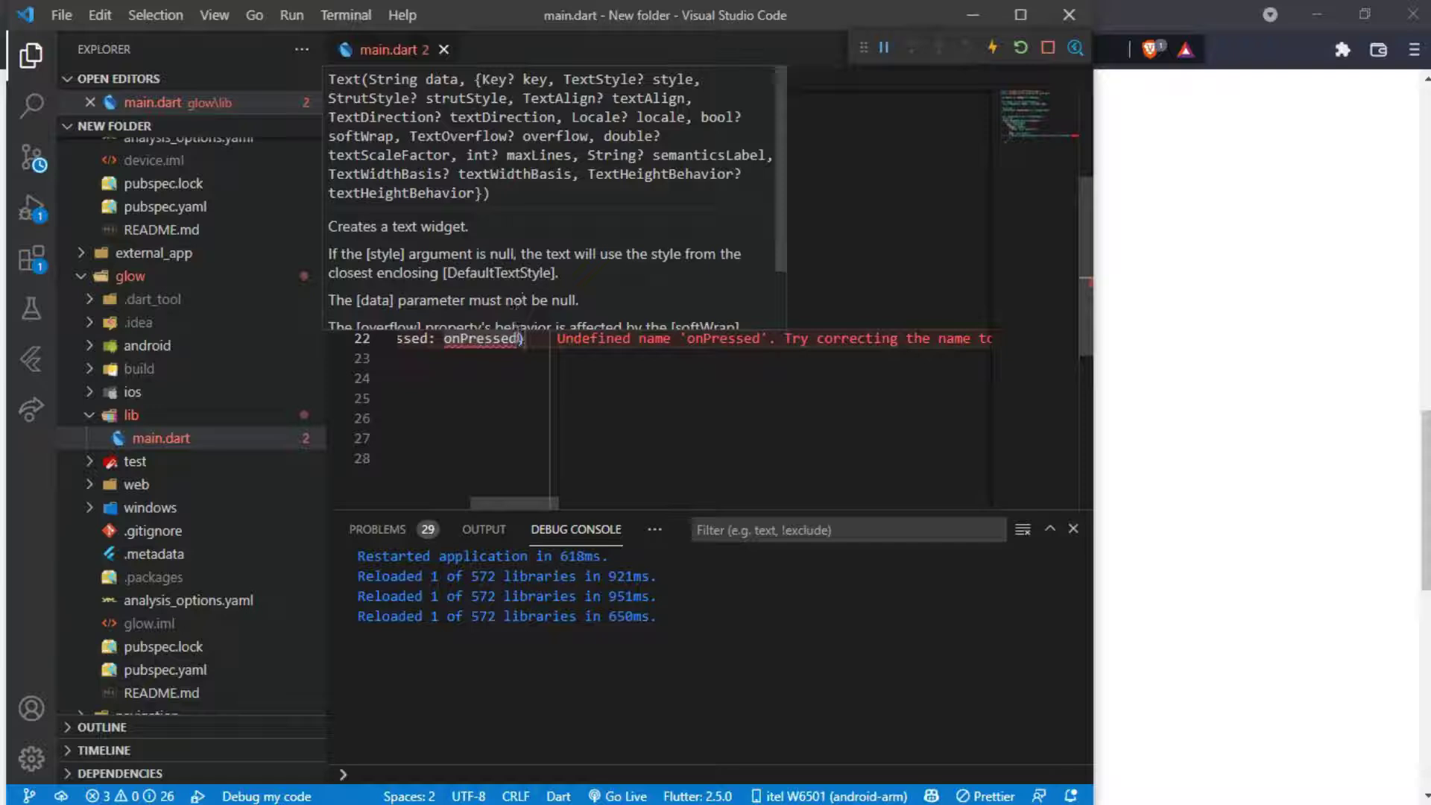
{"action": "left_click", "coordinate": [521, 339]}
{"action": "key", "text": "BackSpace"}
{"action": "key", "text": "BackSpace"}
{"action": "key", "text": "BackSpace"}
{"action": "key", "text": "BackSpace"}
{"action": "key", "text": "BackSpace"}
{"action": "key", "text": "BackSpace"}
{"action": "key", "text": "BackSpace"}
{"action": "key", "text": "BackSpace"}
{"action": "key", "text": "BackSpace"}
{"action": "type", "text": "() {}),"}
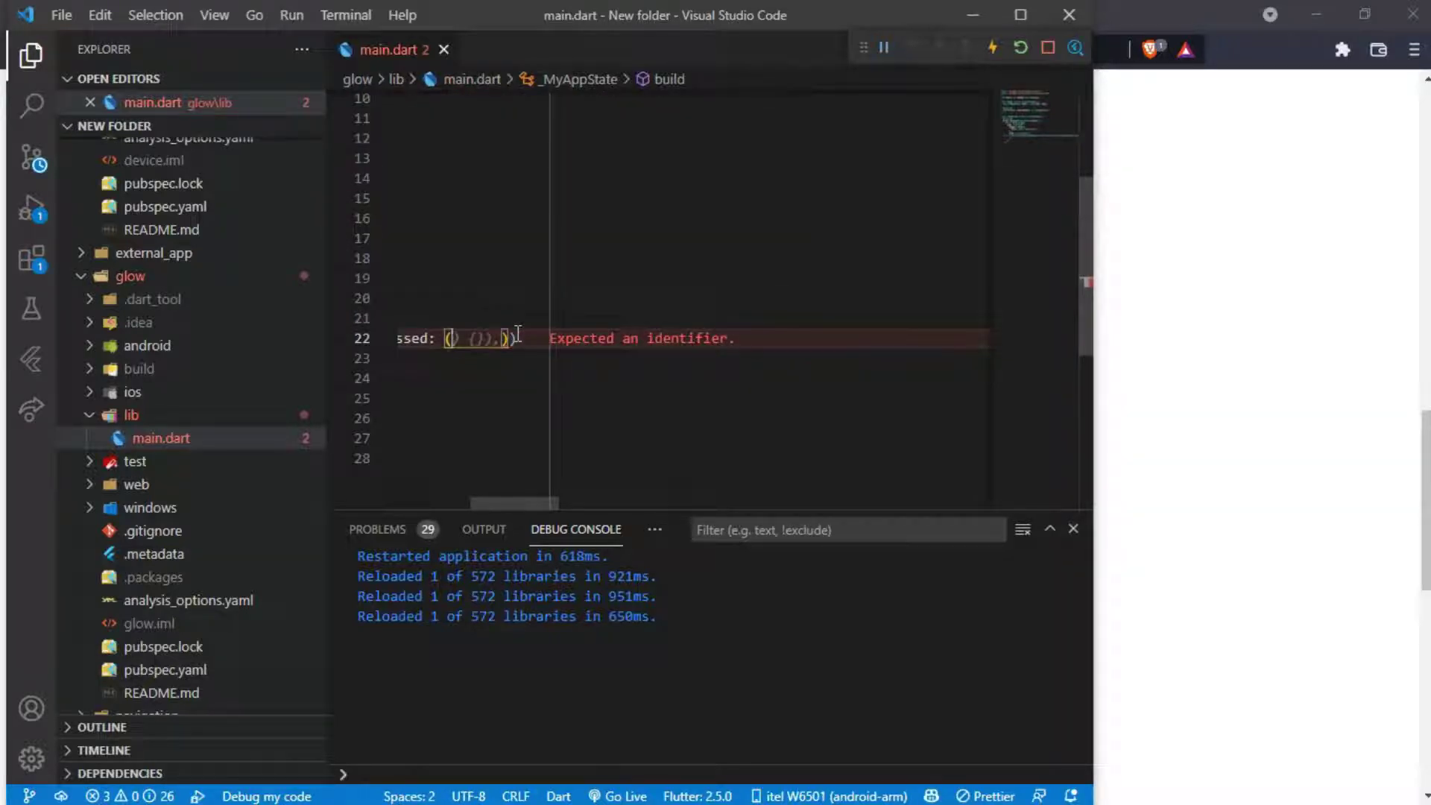
{"action": "key", "text": "BackSpace"}
{"action": "key", "text": "BackSpace"}
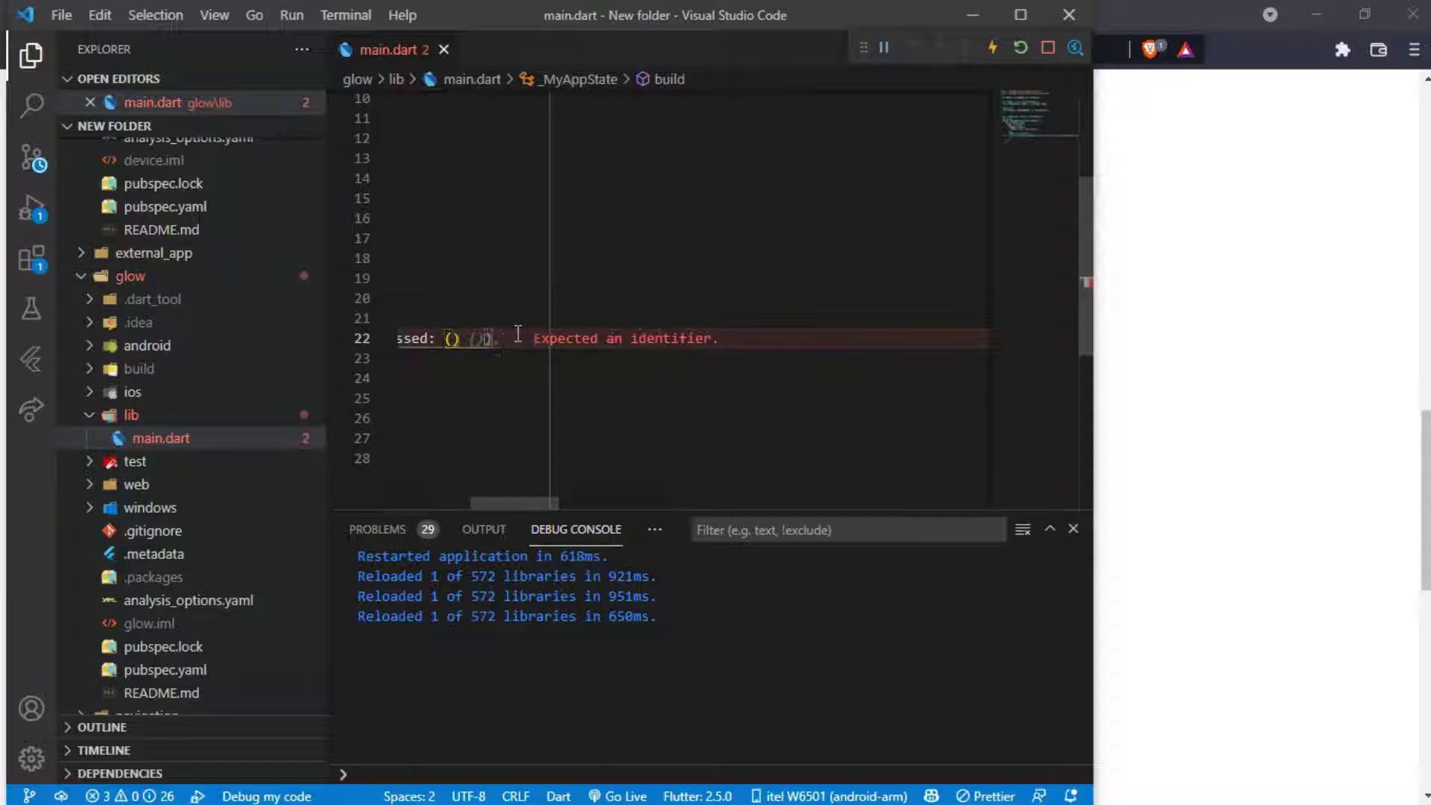
{"action": "type", "text": "{}"}
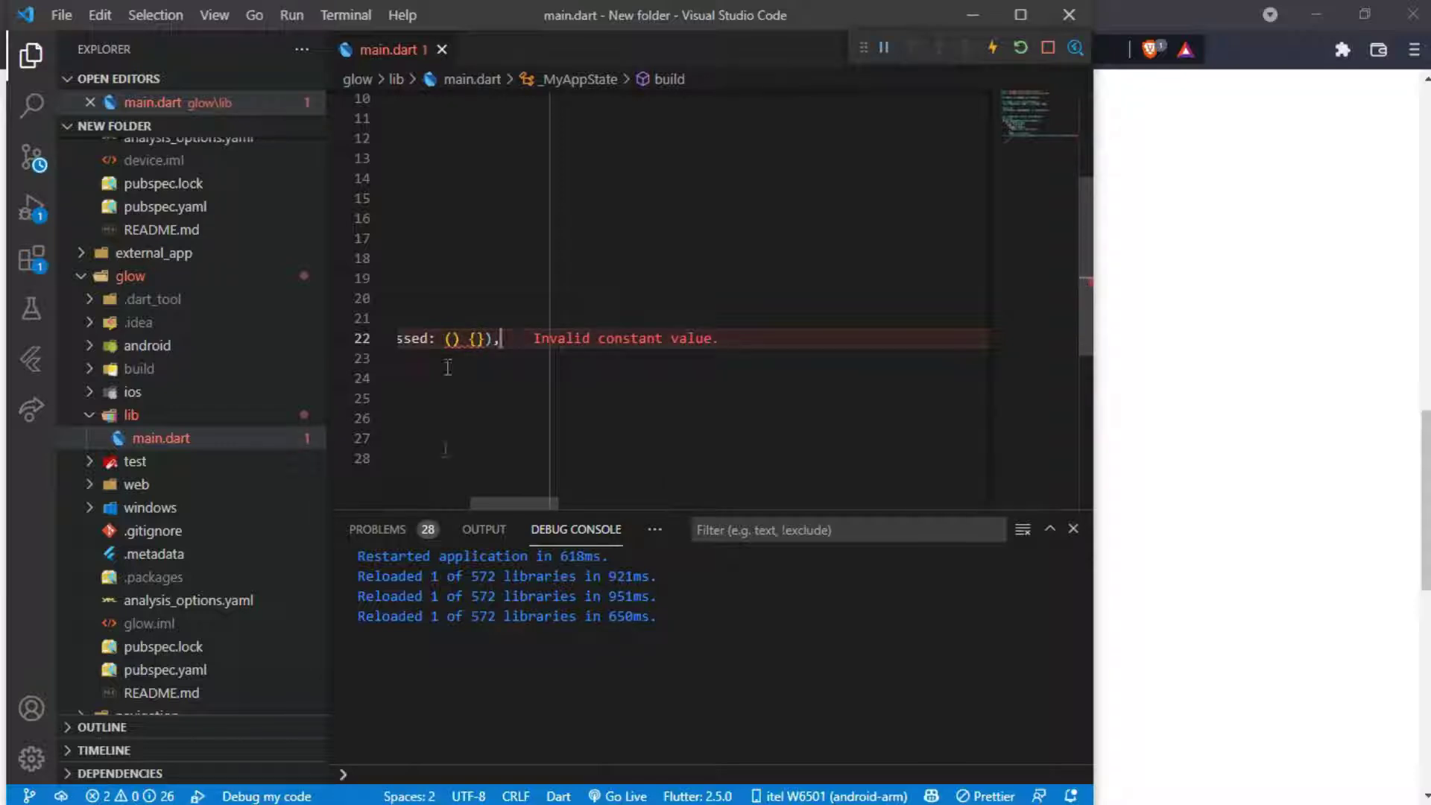
{"action": "left_click_drag", "start_coordinate": [488, 502], "coordinate": [419, 503]}
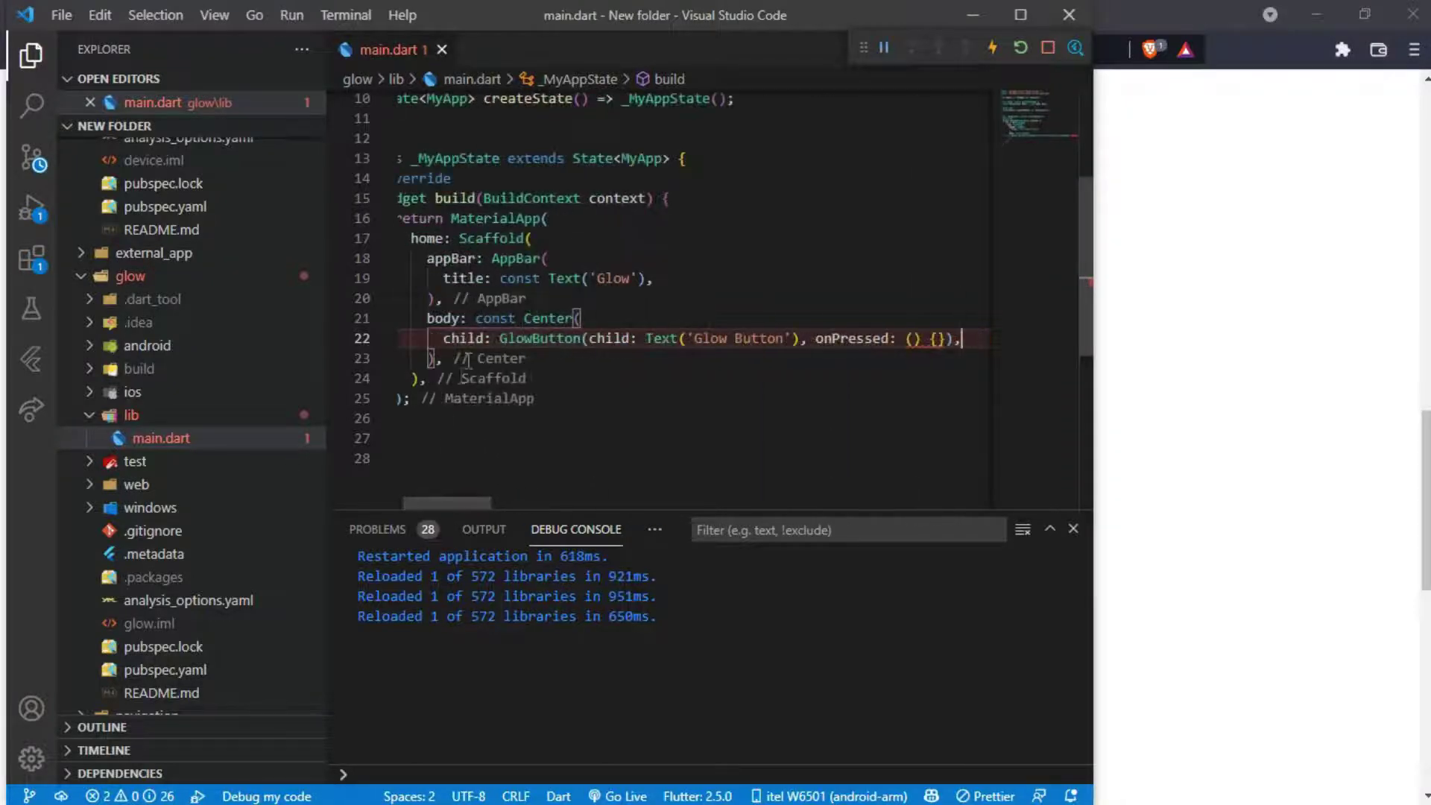
Remove const from Center, mark the Text const, and bring up the running app.
{"action": "left_click", "coordinate": [522, 319]}
{"action": "key", "text": "BackSpace"}
{"action": "key", "text": "BackSpace"}
{"action": "key", "text": "BackSpace"}
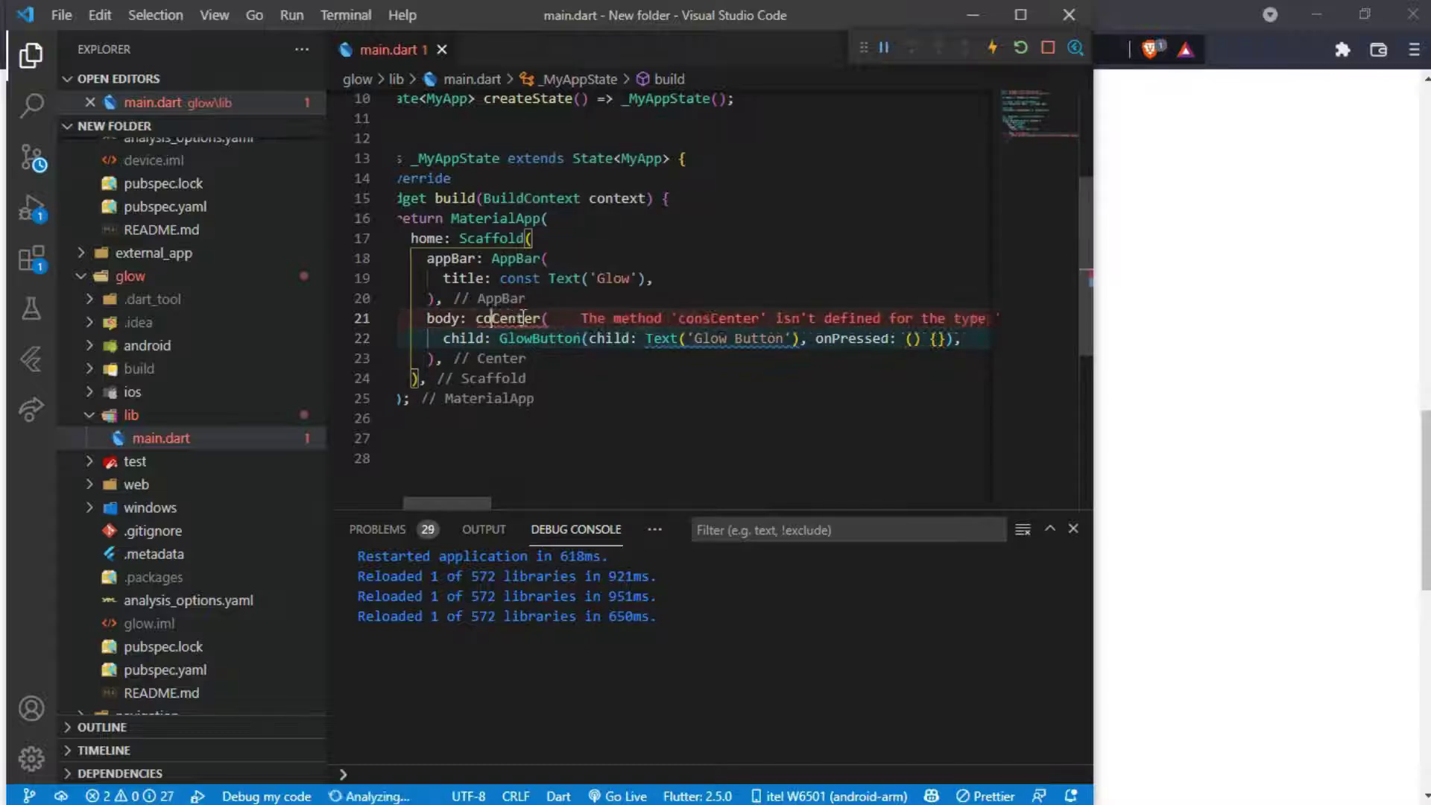
{"action": "key", "text": "BackSpace"}
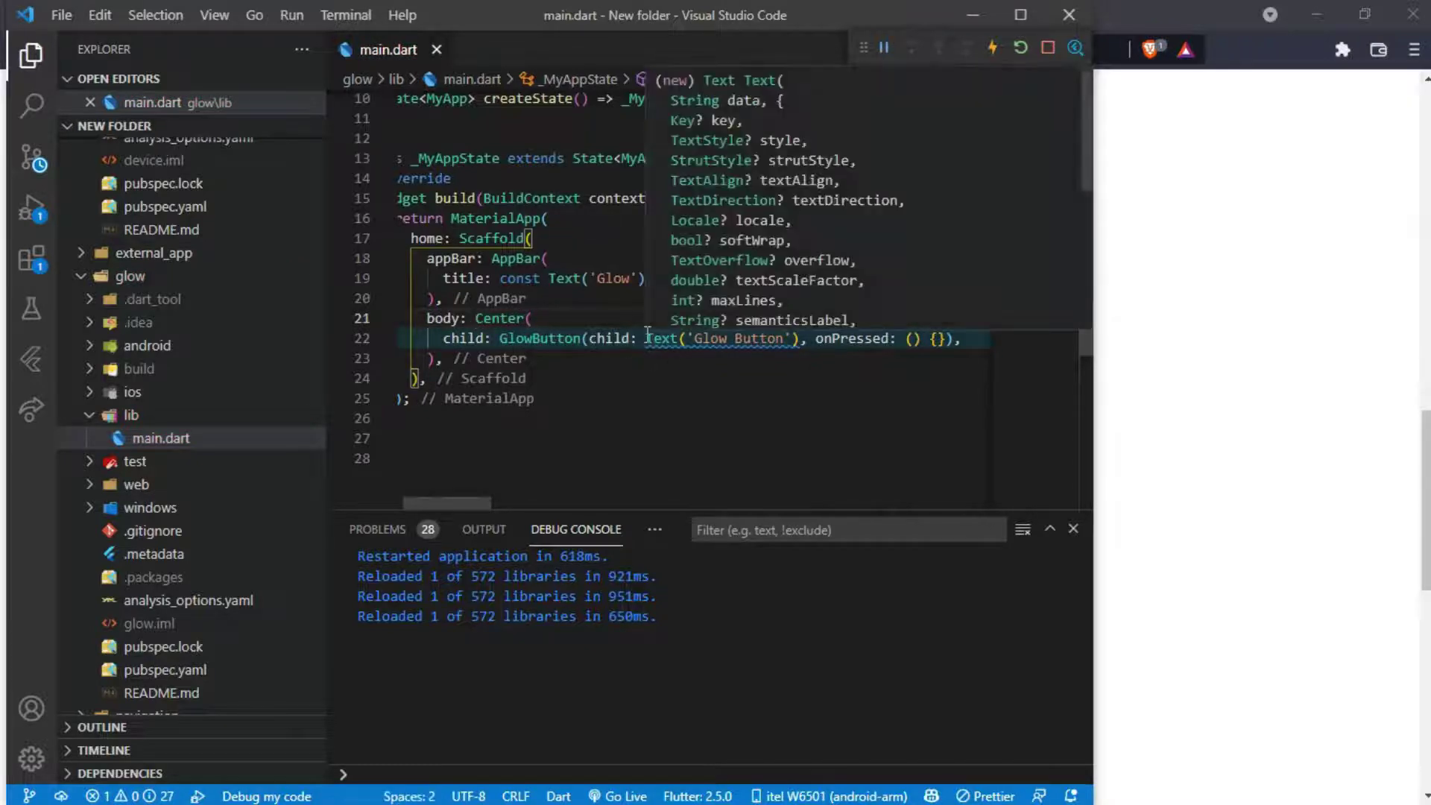
{"action": "left_click", "coordinate": [648, 338]}
{"action": "type", "text": "const"}
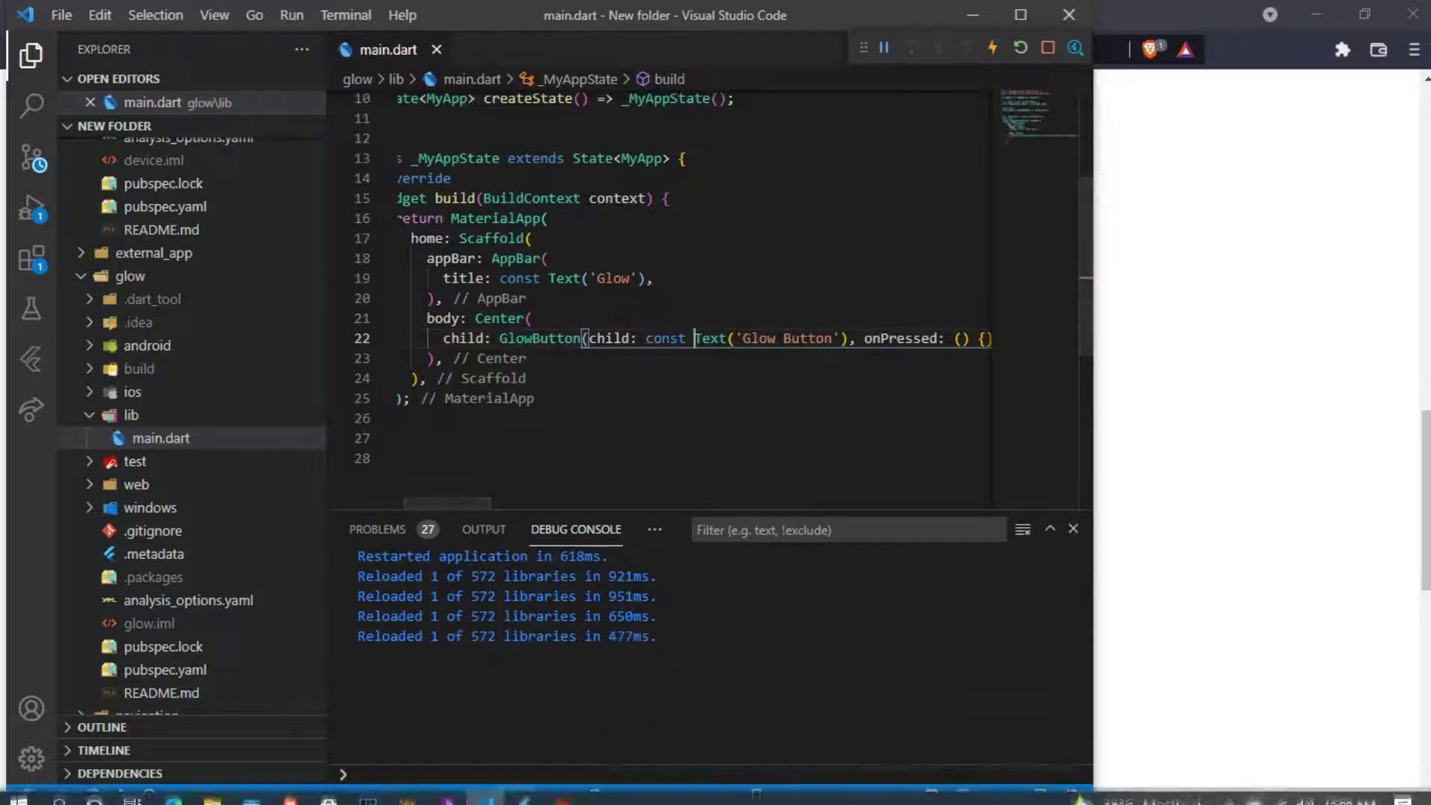
{"action": "left_click", "coordinate": [523, 792]}
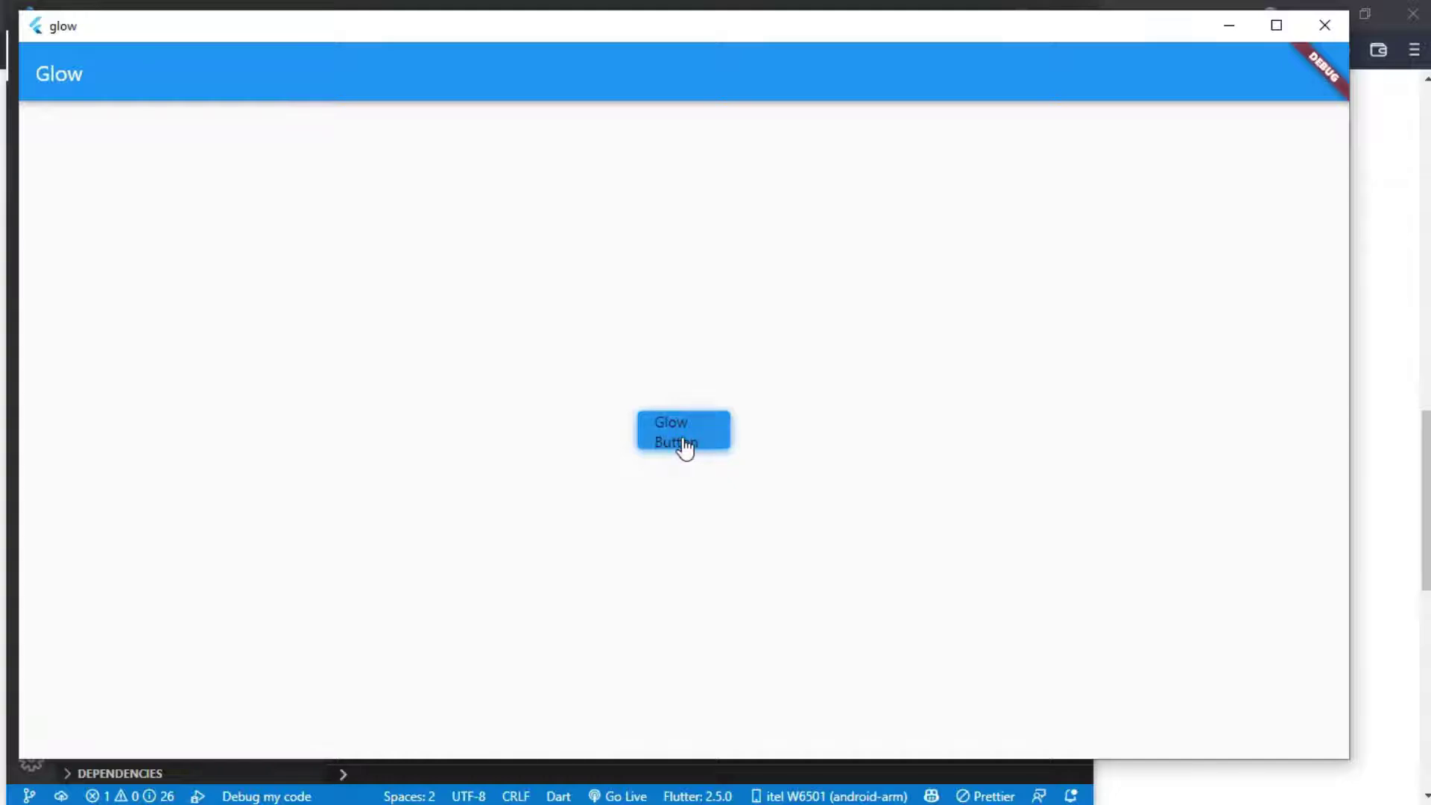
{"action": "mouse_move", "coordinate": [448, 796]}
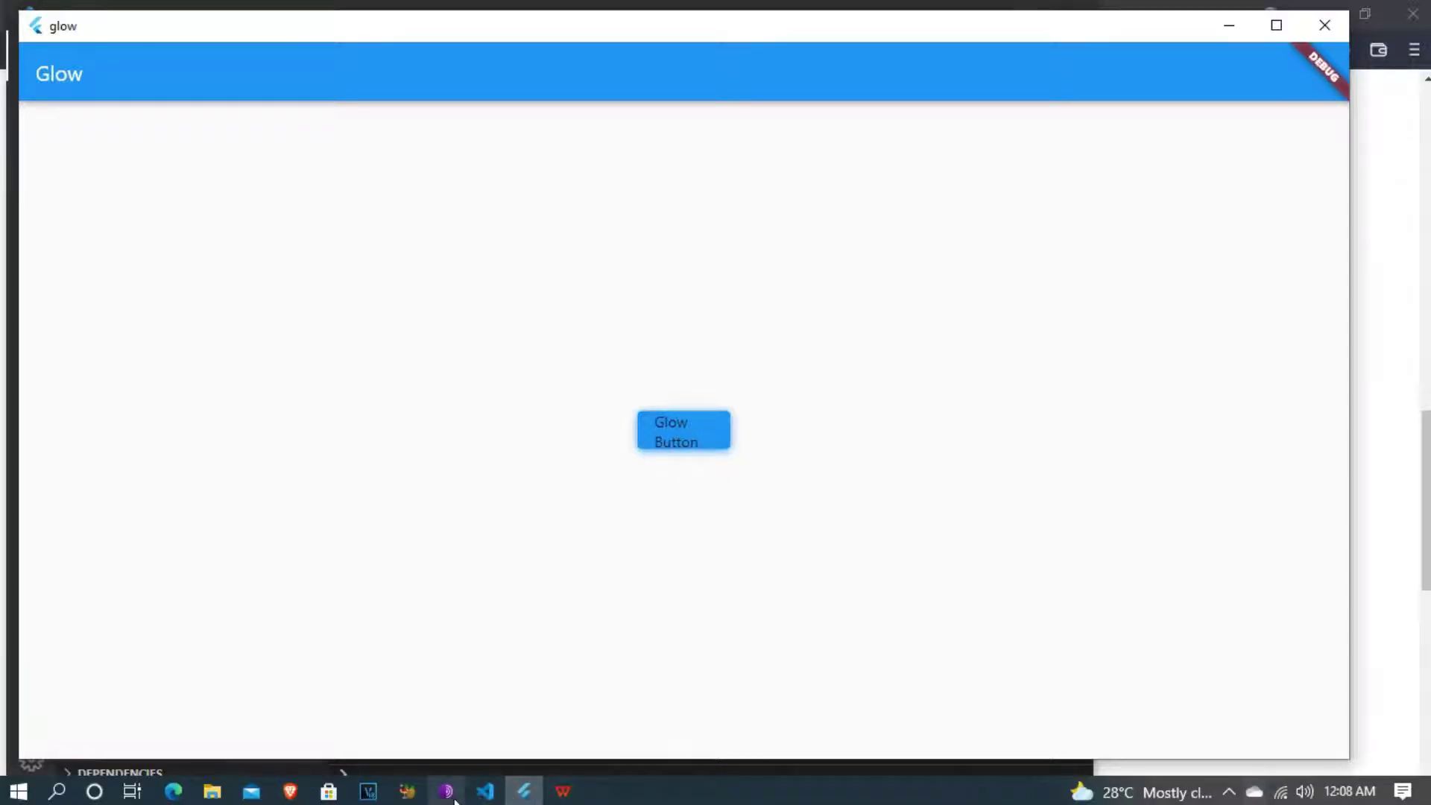
{"action": "left_click", "coordinate": [483, 791]}
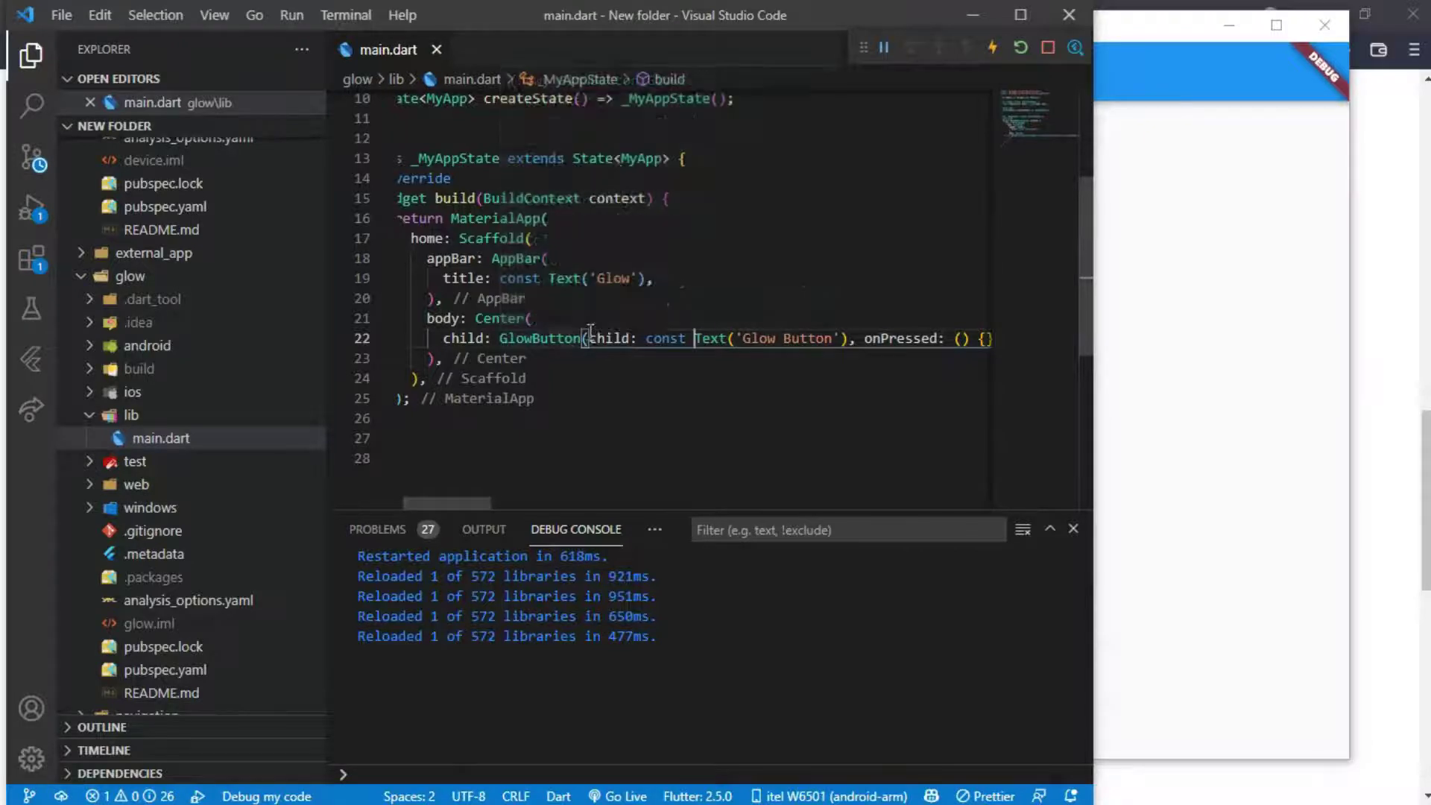
Add a glowColor: Colors.red argument on a new GlowButton line.
{"action": "left_click", "coordinate": [587, 338]}
{"action": "key", "text": "Return"}
{"action": "key", "text": "Return"}
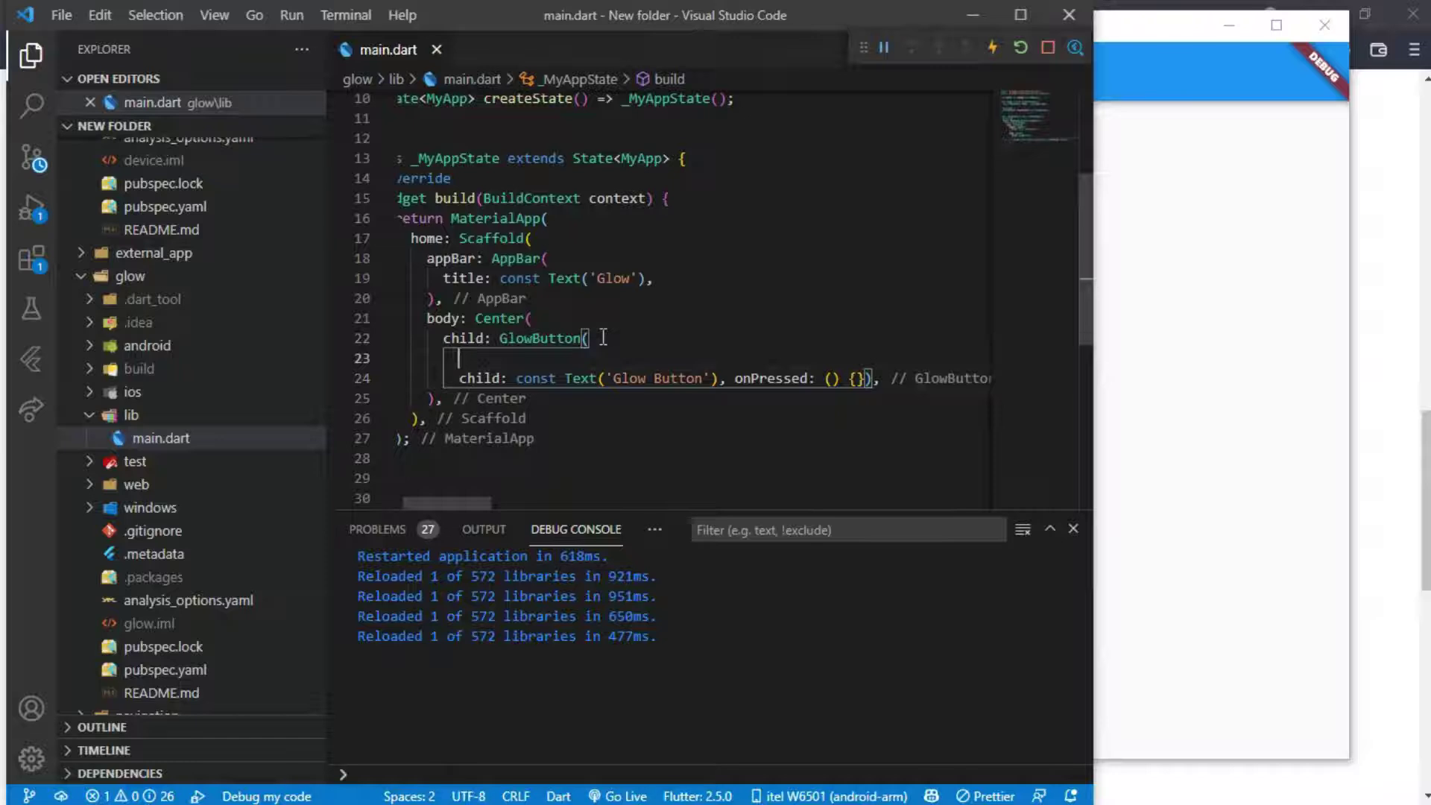
{"action": "type", "text": "glo"}
{"action": "key", "text": "Return"}
{"action": "type", "text": "Color: Colors.red,"}
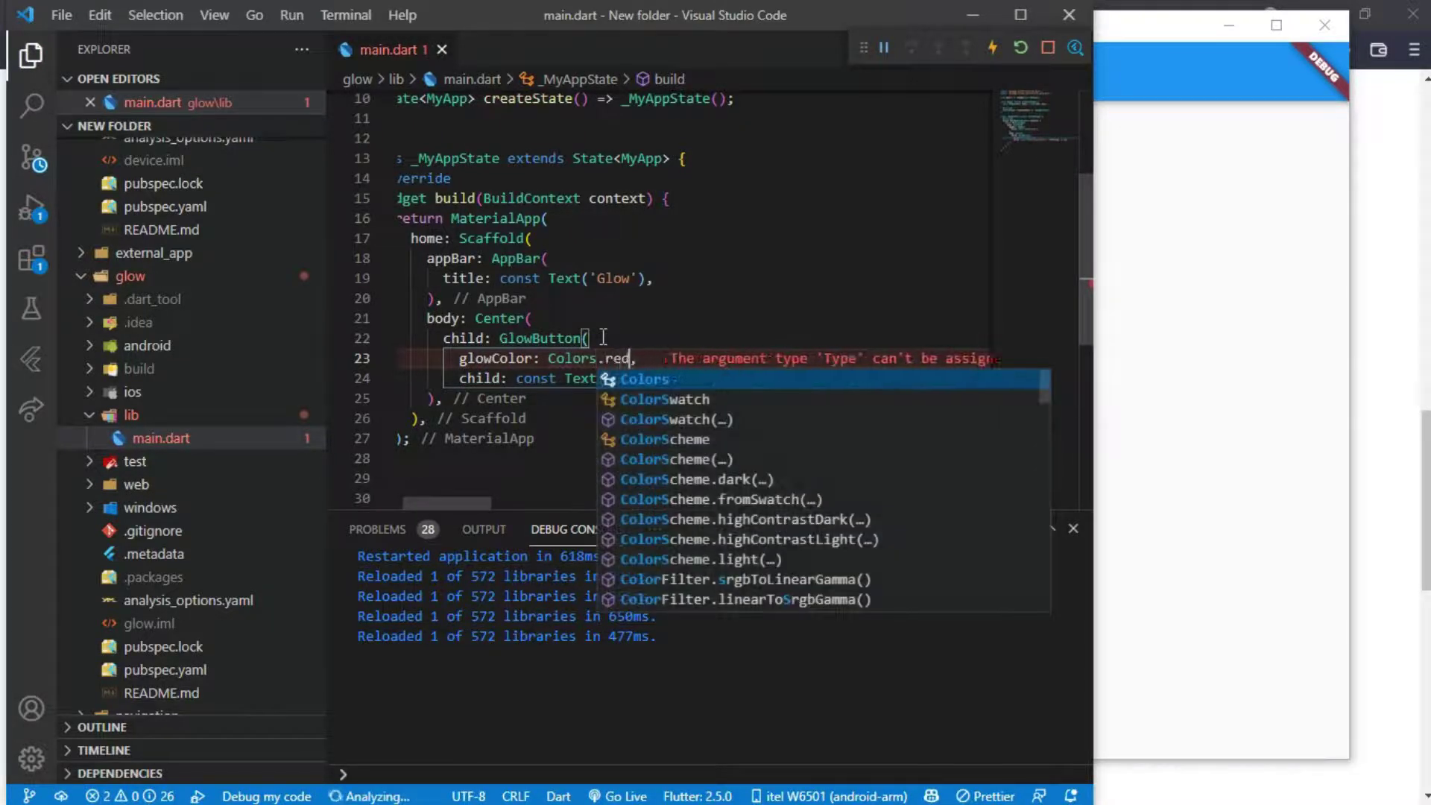
{"action": "type", "text": "d"}
{"action": "key", "text": "Escape"}
Add a spreadRadius: 20 argument below glowColor.
{"action": "key", "text": "Return"}
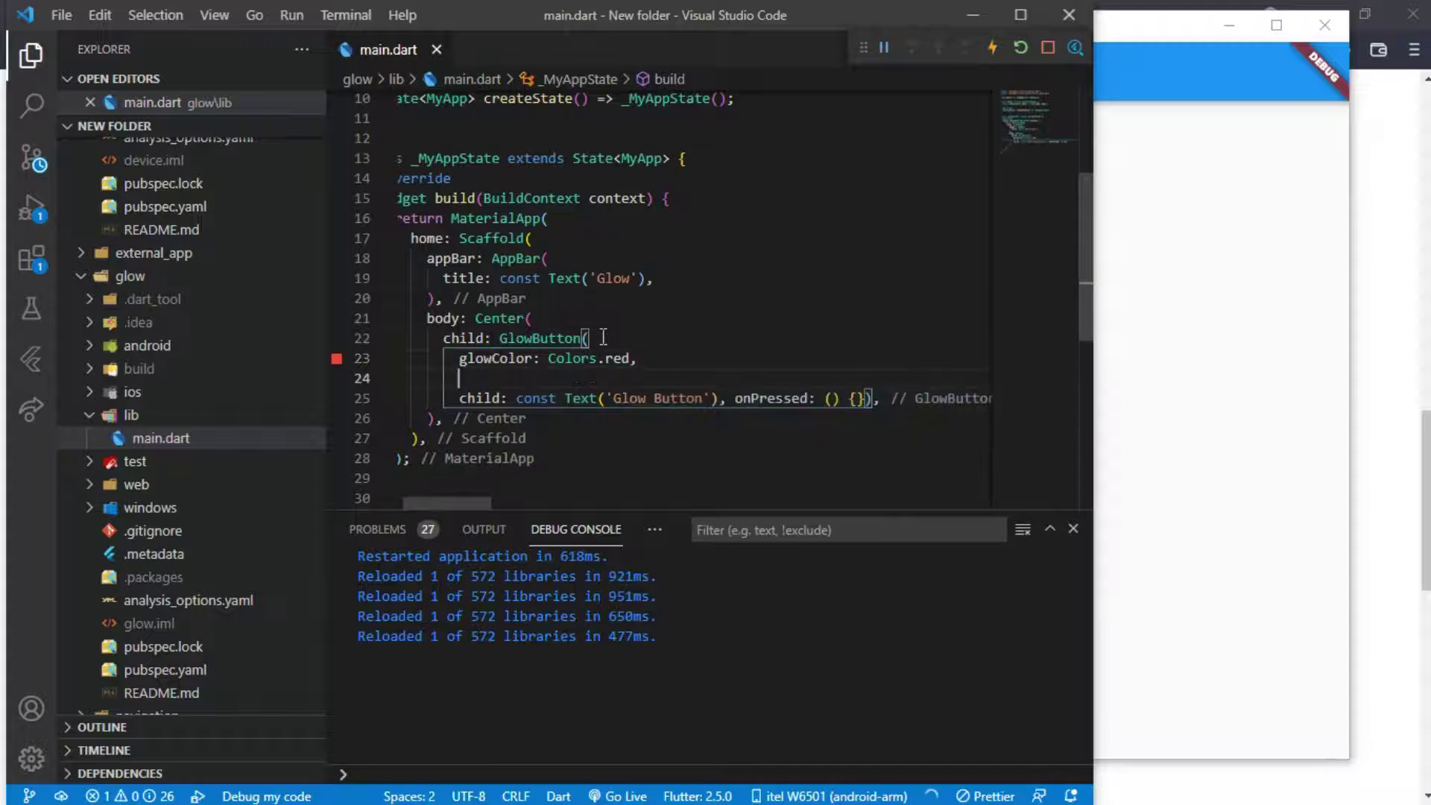
{"action": "type", "text": "sp"}
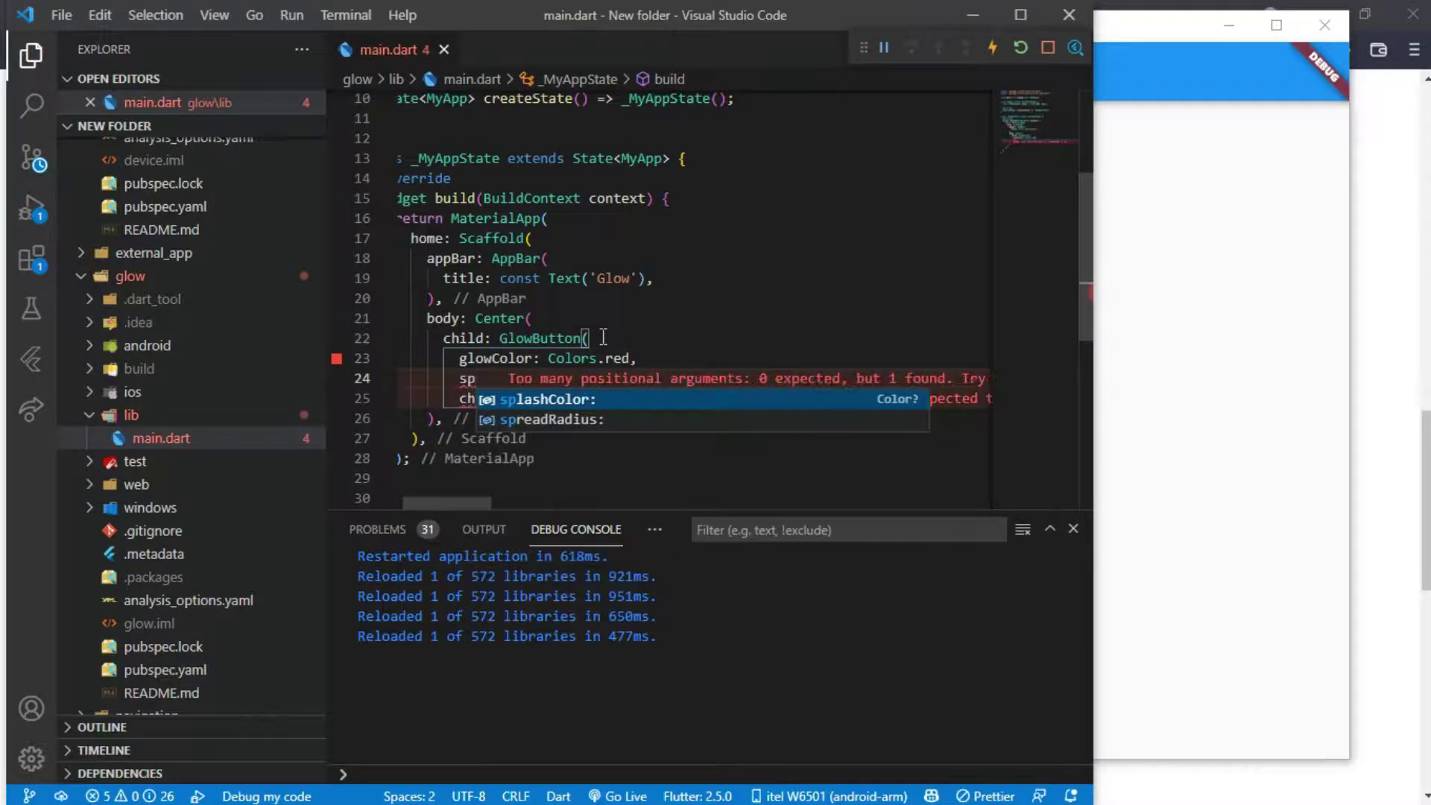
{"action": "key", "text": "Down"}
{"action": "key", "text": "Return"}
{"action": "type", "text": "2,"}
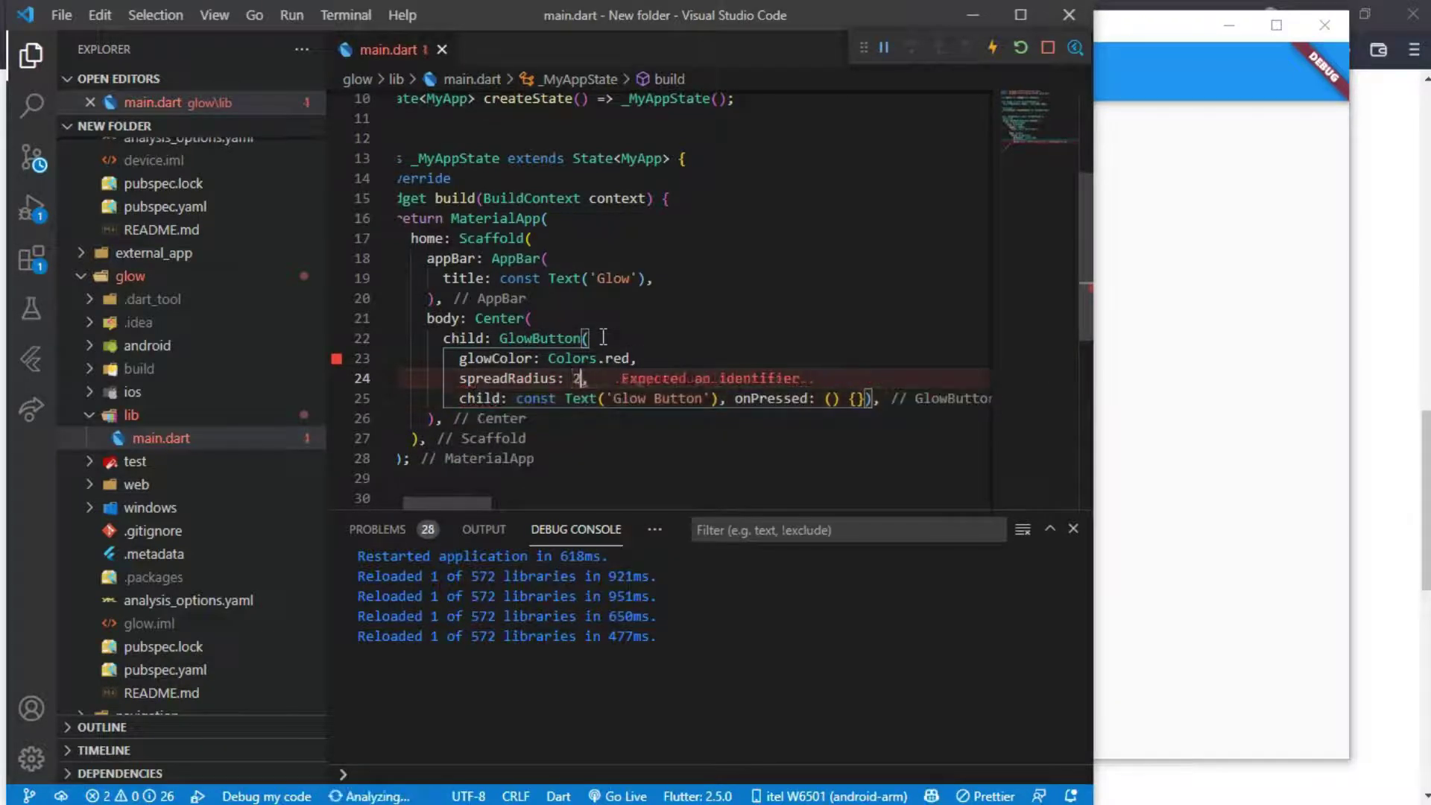
{"action": "type", "text": "0"}
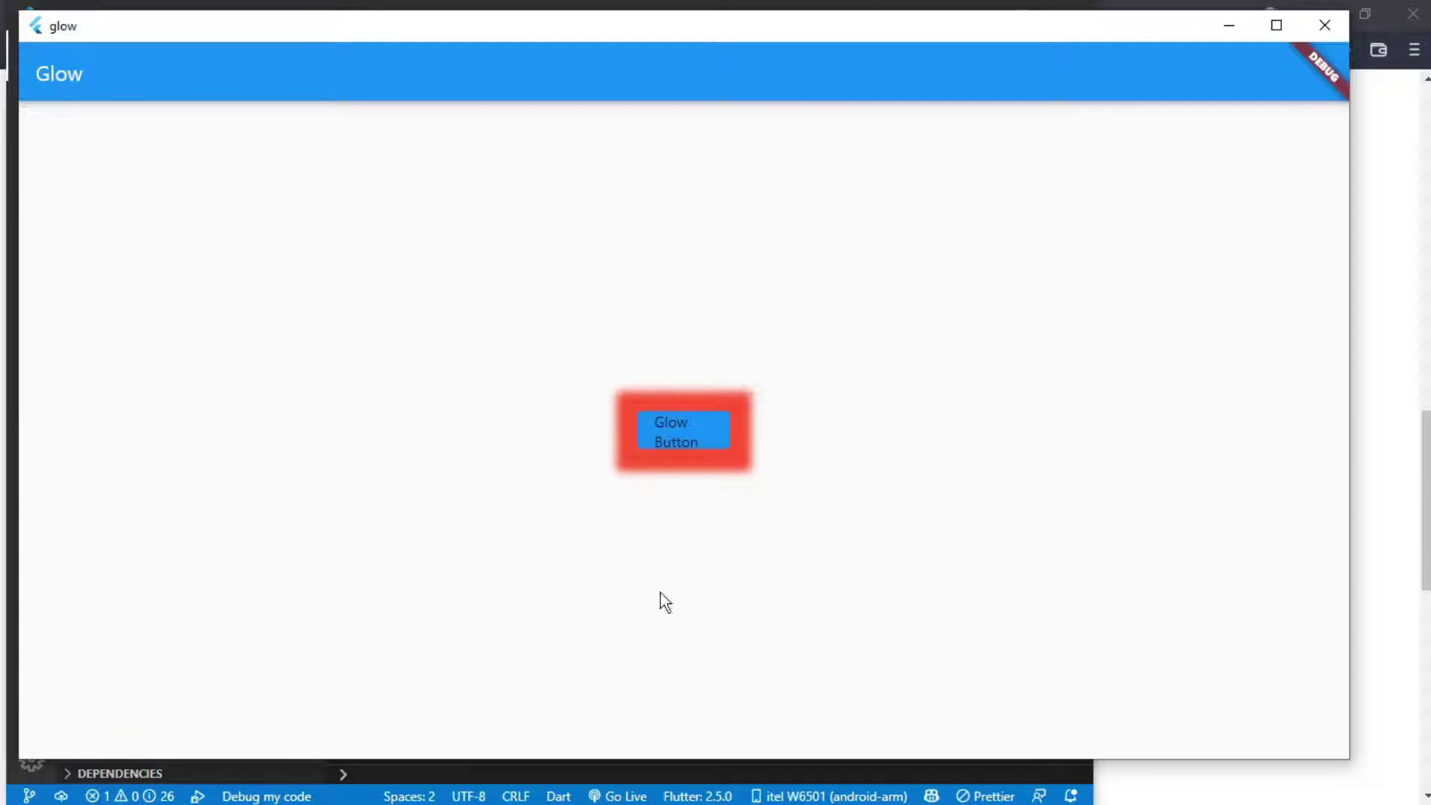
Change spreadRadius to 10, then 5, hot reloading to check the thinner red glow.
{"action": "left_click", "coordinate": [484, 792]}
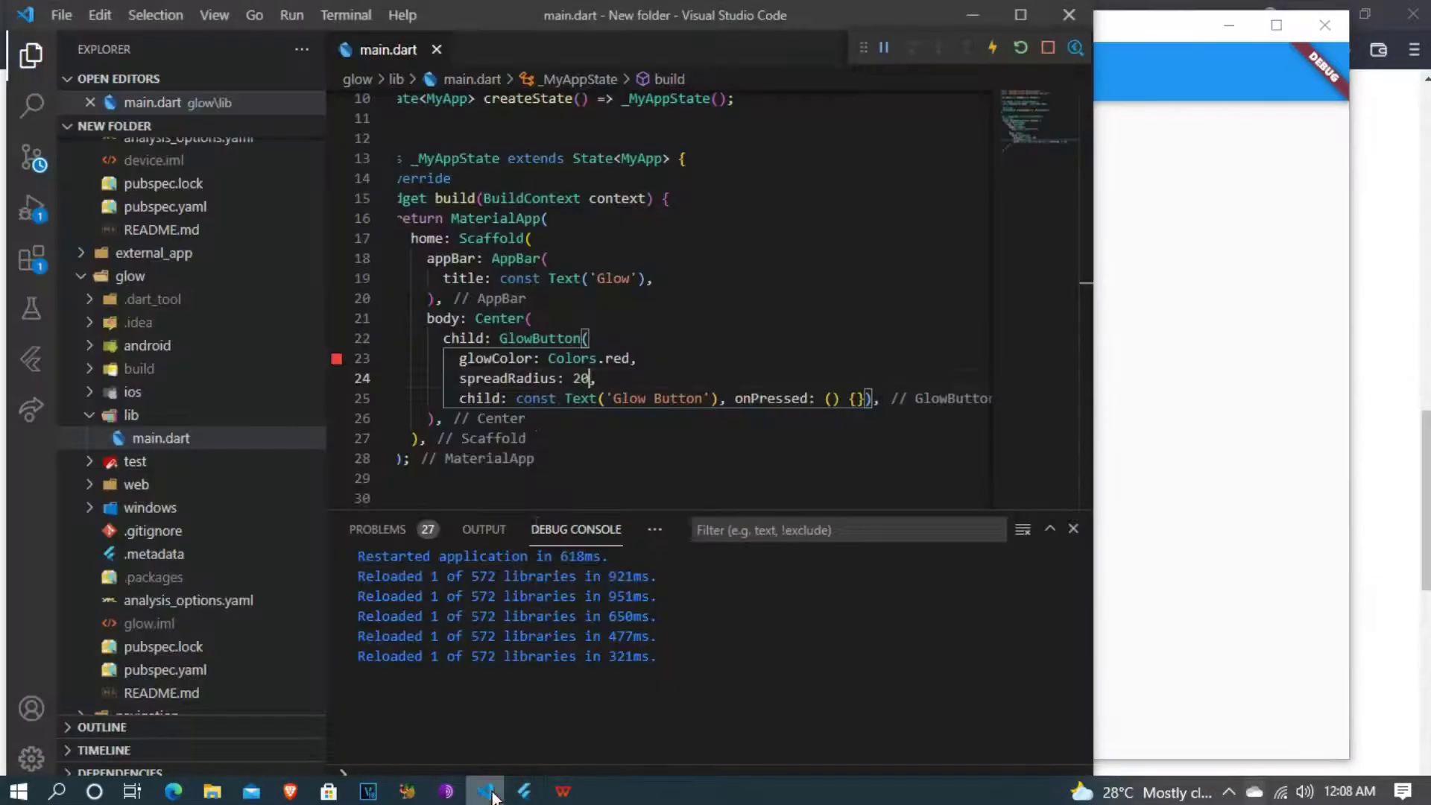
{"action": "type", "text": "10"}
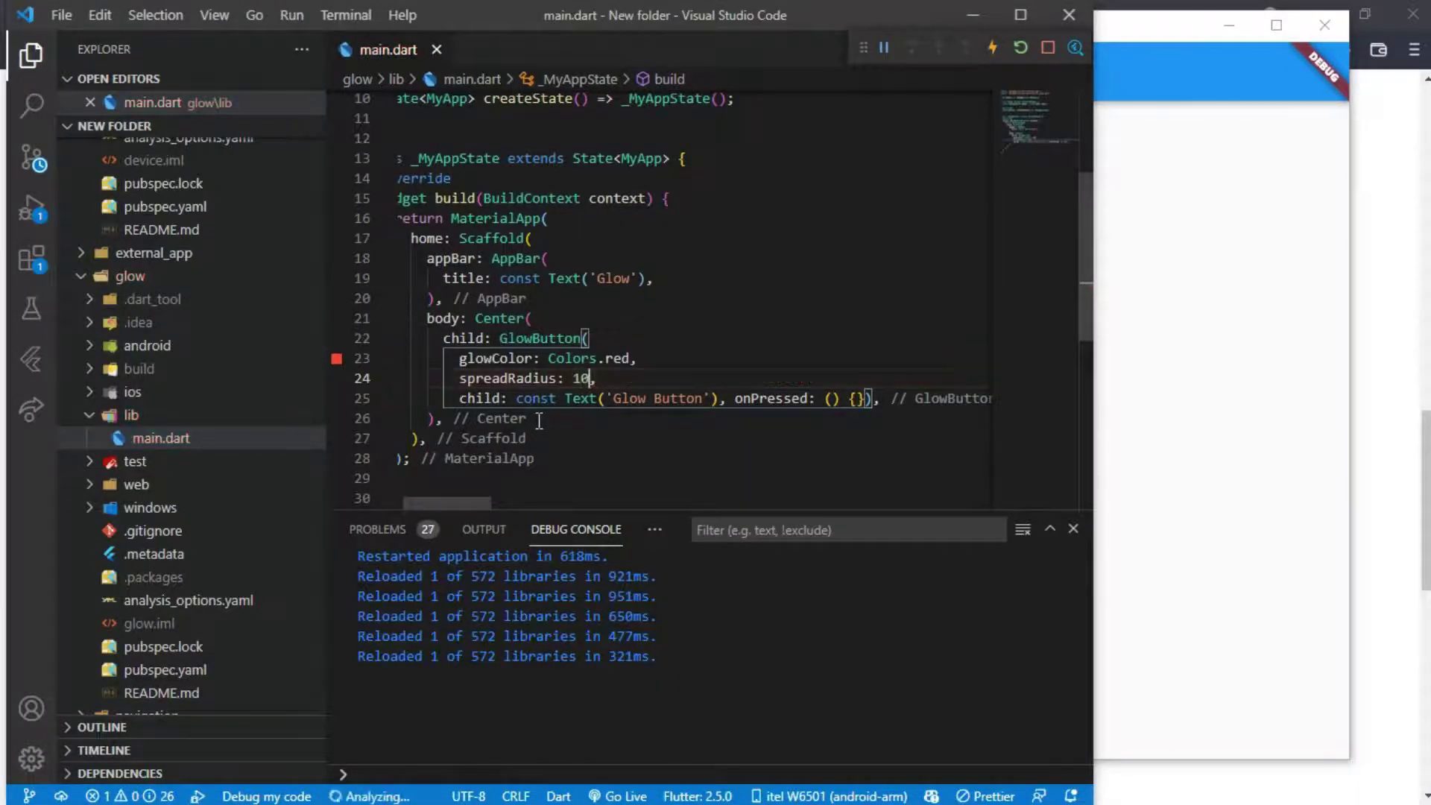
{"action": "key", "text": "ctrl+s"}
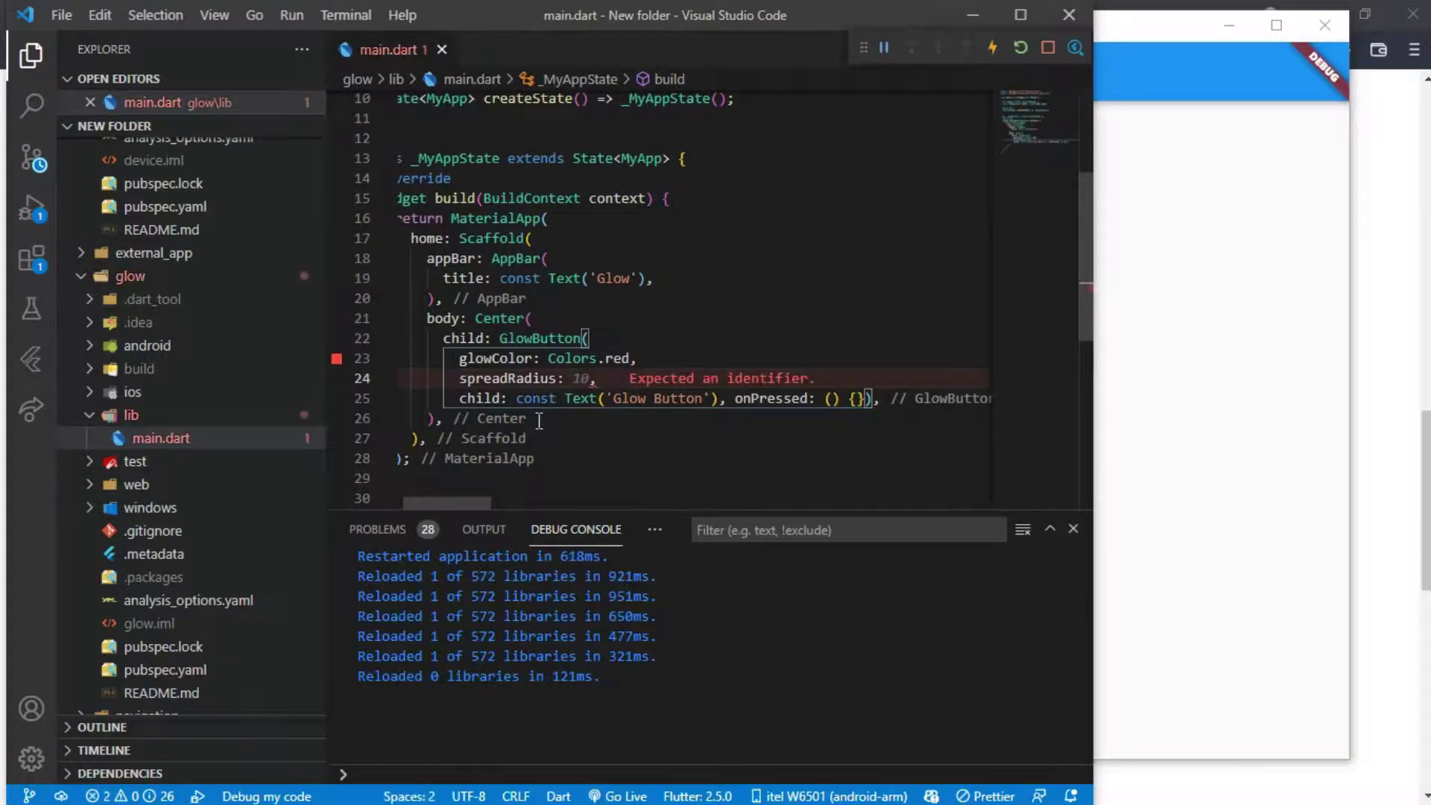
{"action": "type", "text": "5"}
{"action": "key", "text": "ctrl+s"}
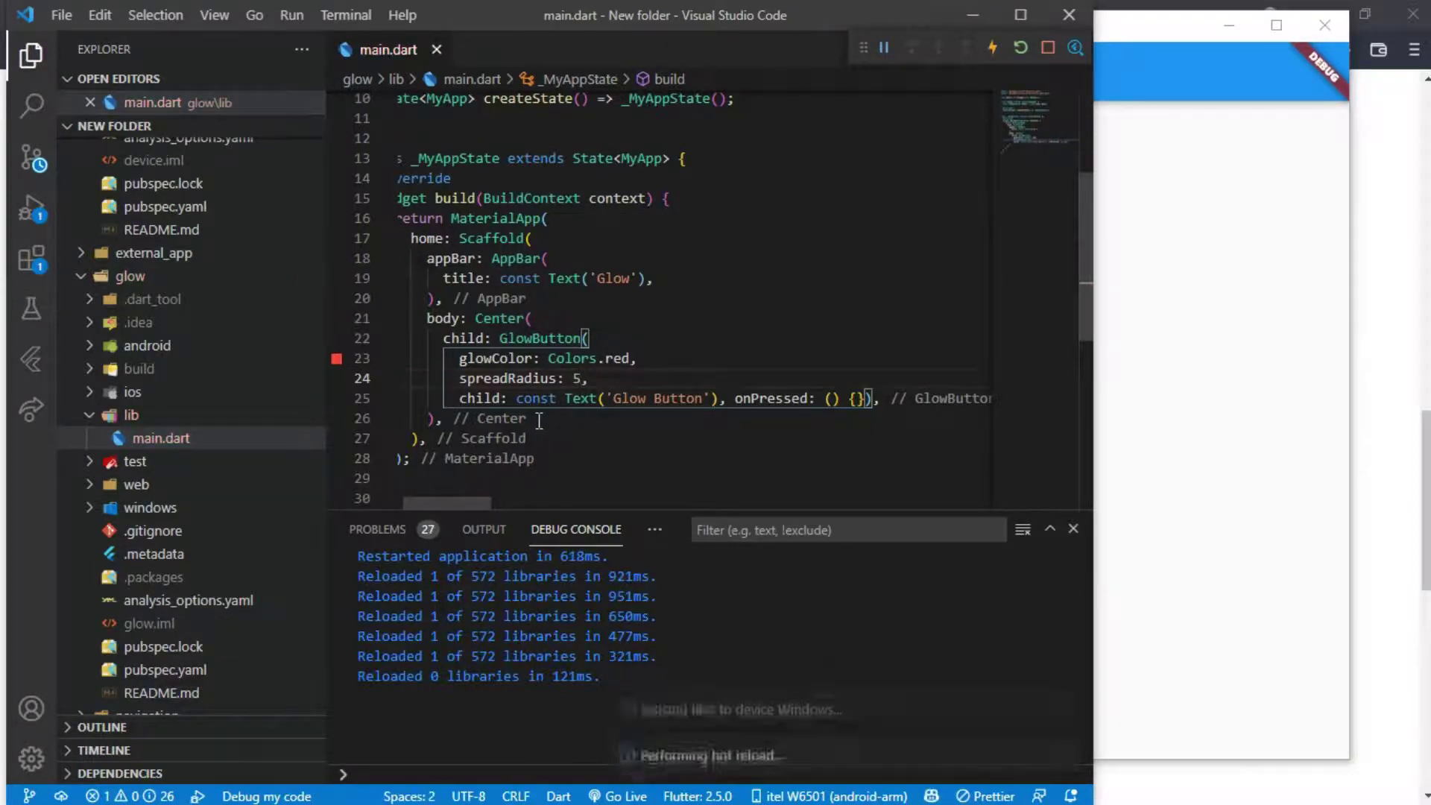
{"action": "left_click", "coordinate": [1181, 435]}
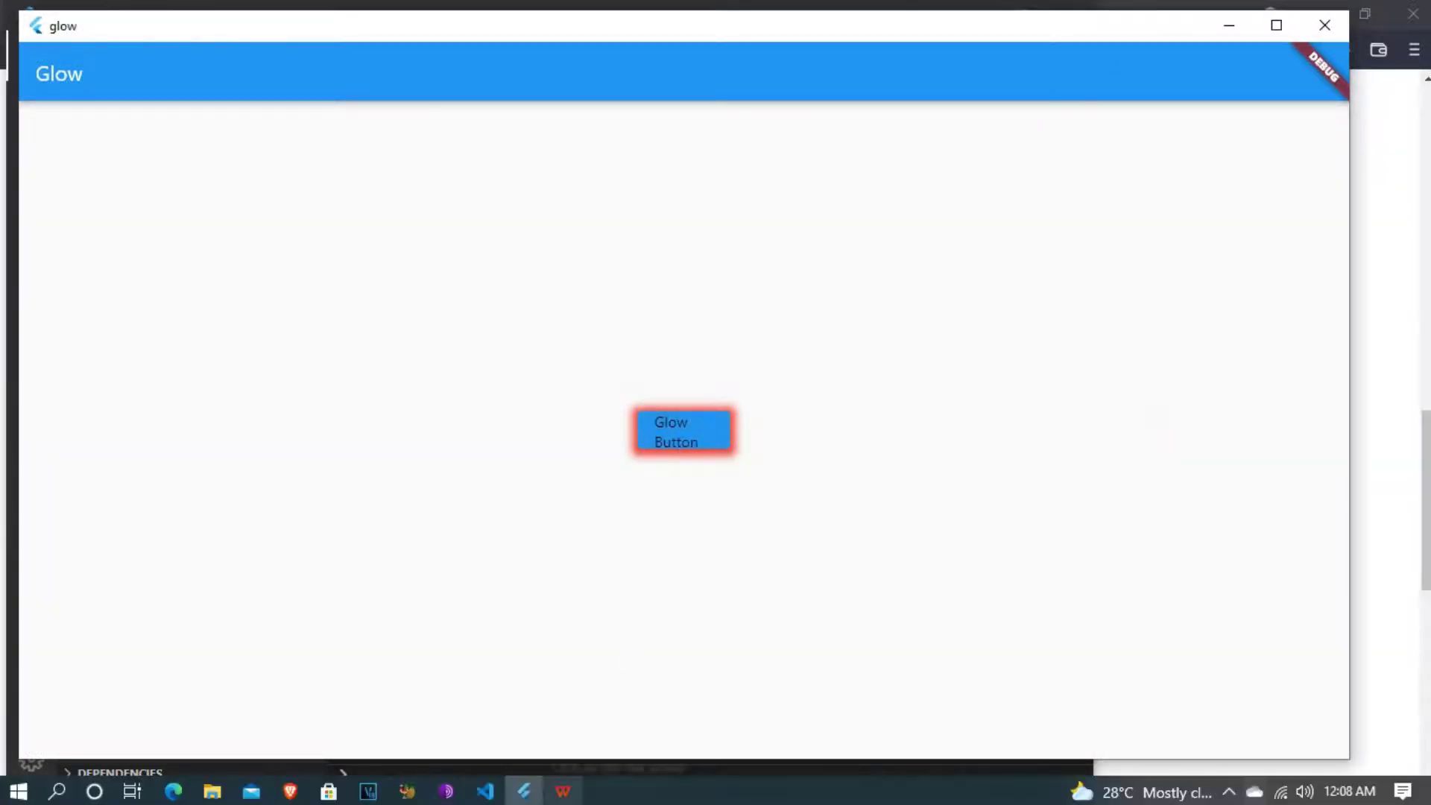
{"action": "left_click", "coordinate": [483, 794]}
{"action": "mouse_move", "coordinate": [541, 338]}
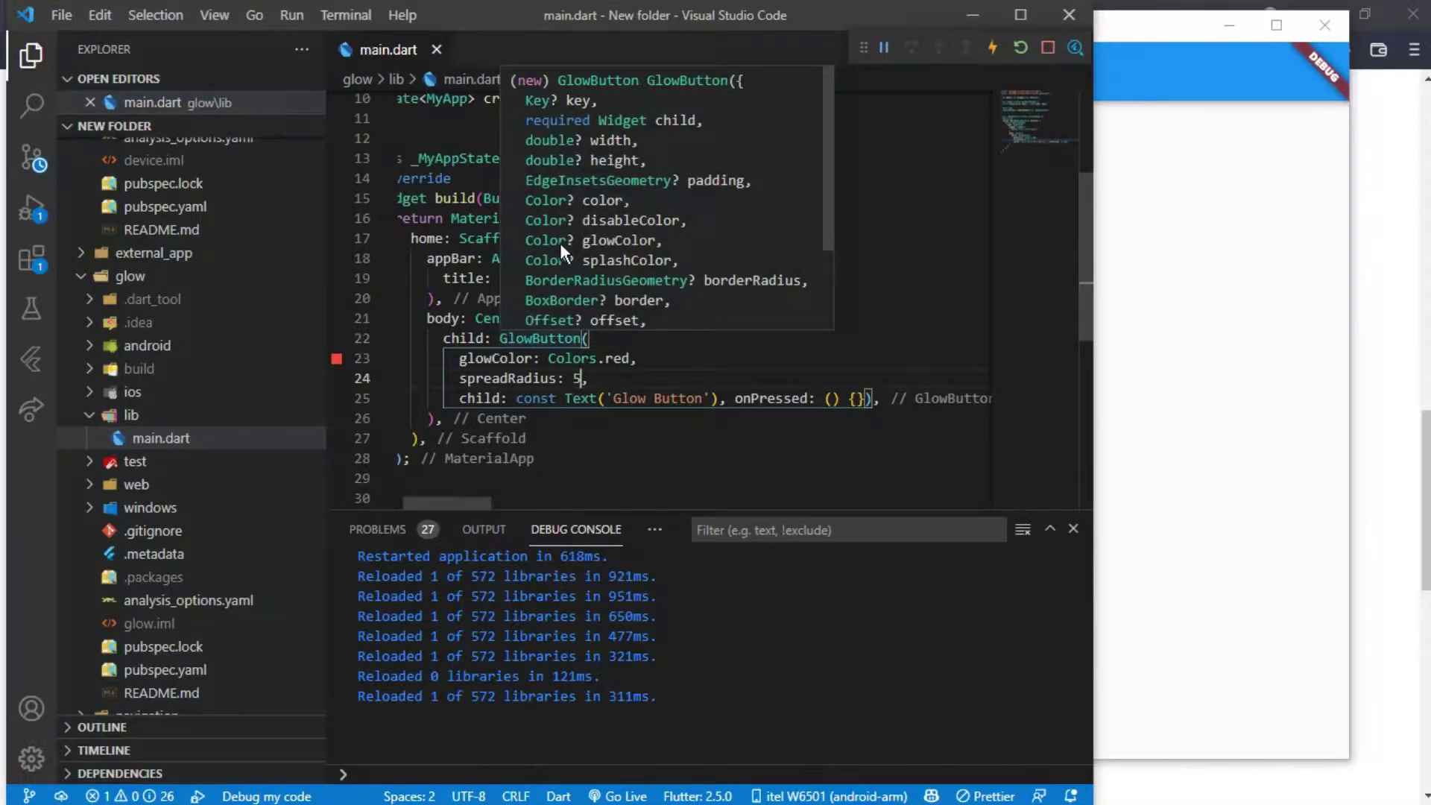
{"action": "scroll", "coordinate": [554, 257], "scroll_direction": "down", "scroll_amount": 2}
{"action": "left_click", "coordinate": [671, 397]}
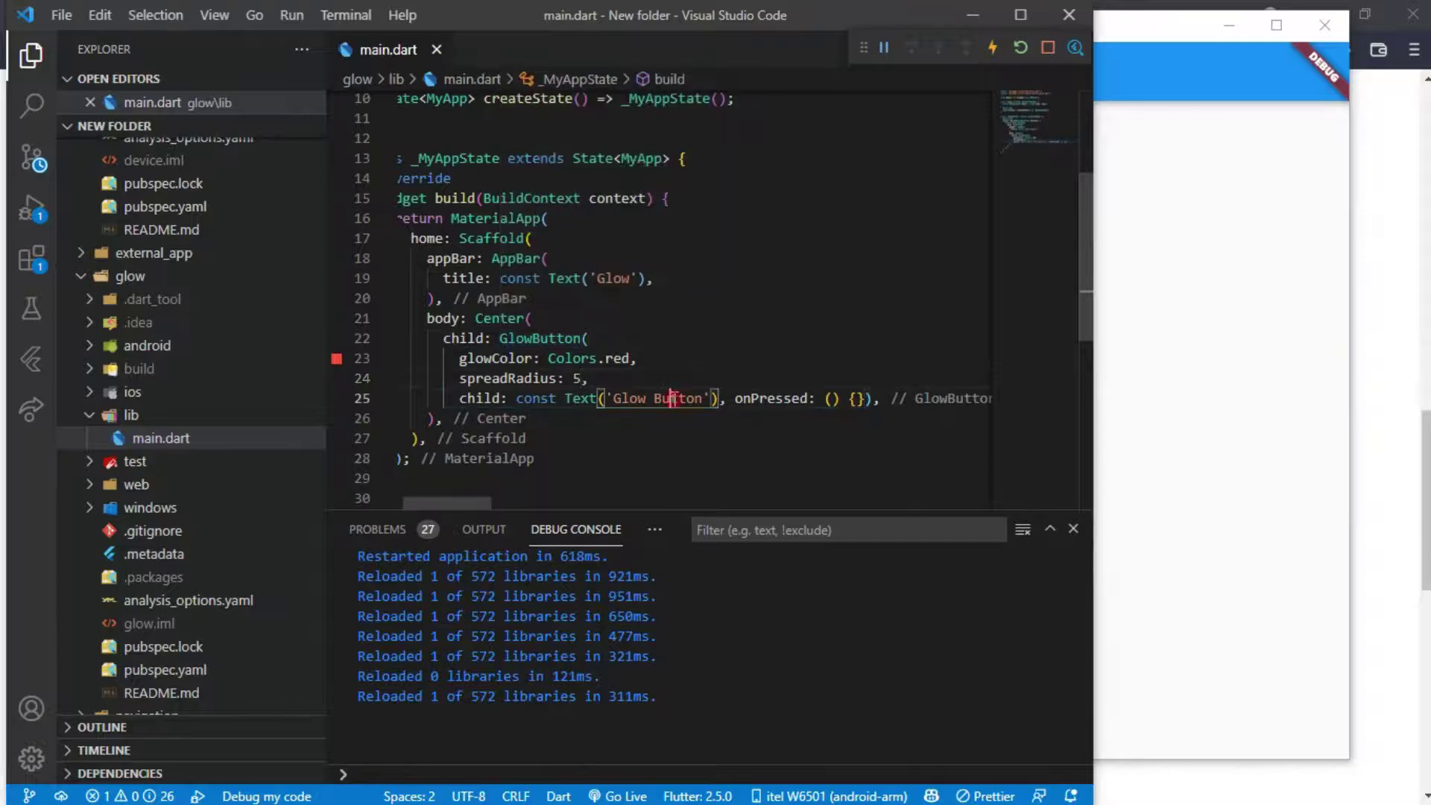